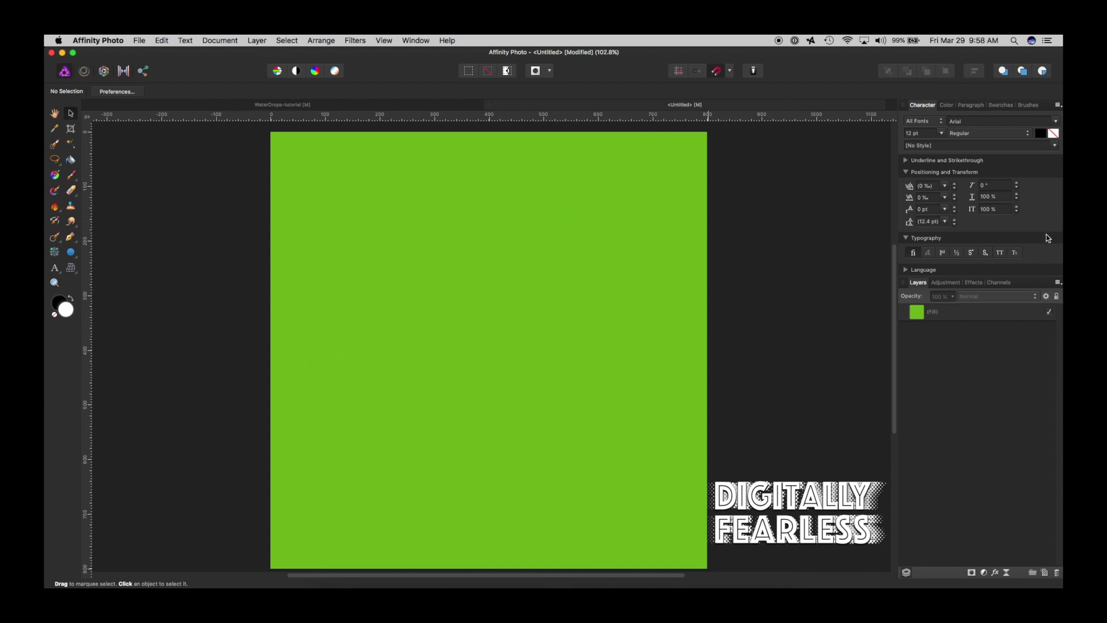
Step: Add an empty pixel layer and draw a small elliptical selection in the canvas's upper left
left_click(1045, 572)
left_click(932, 316)
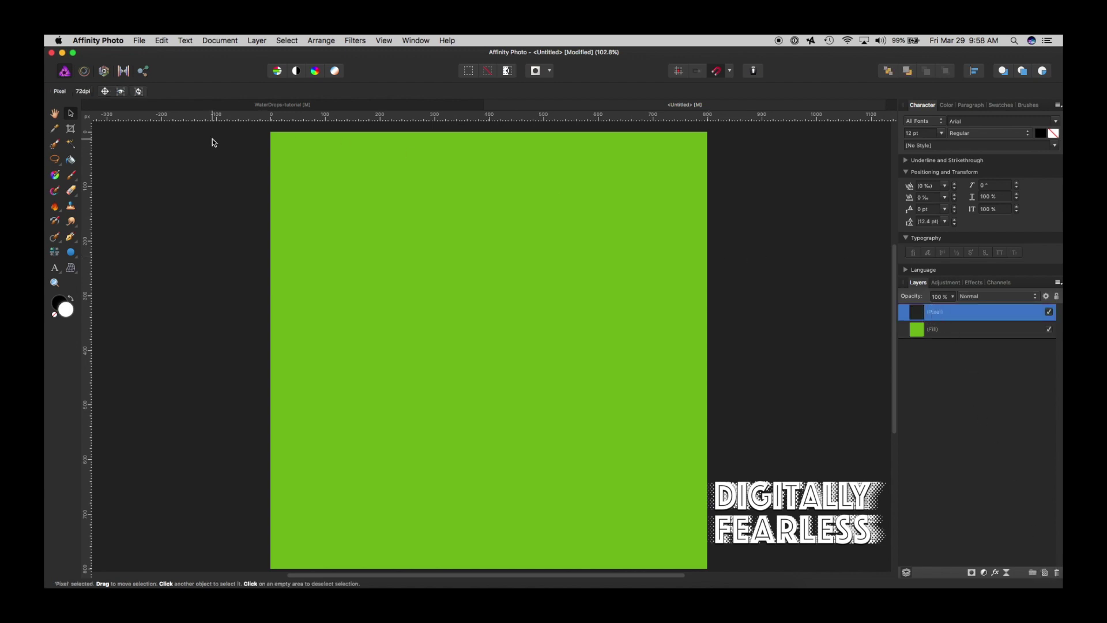
left_click(55, 159)
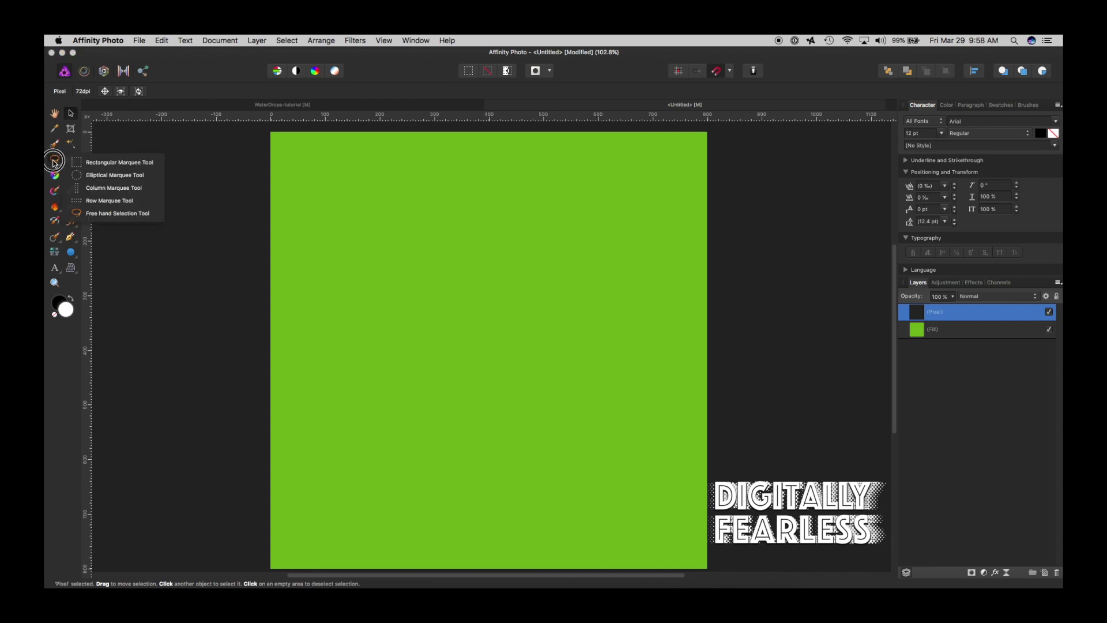
left_click(79, 177)
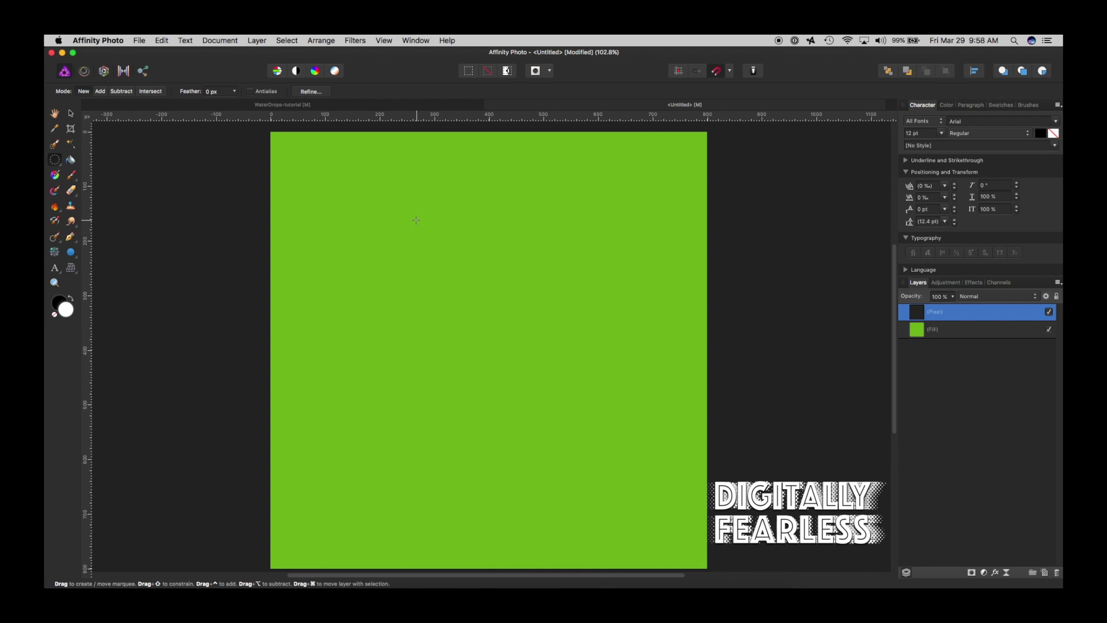
left_click_drag(413, 215, 461, 271)
Step: Fill the circular selection with a diagonal linear gradient, setting its stops to white and black
left_click(55, 176)
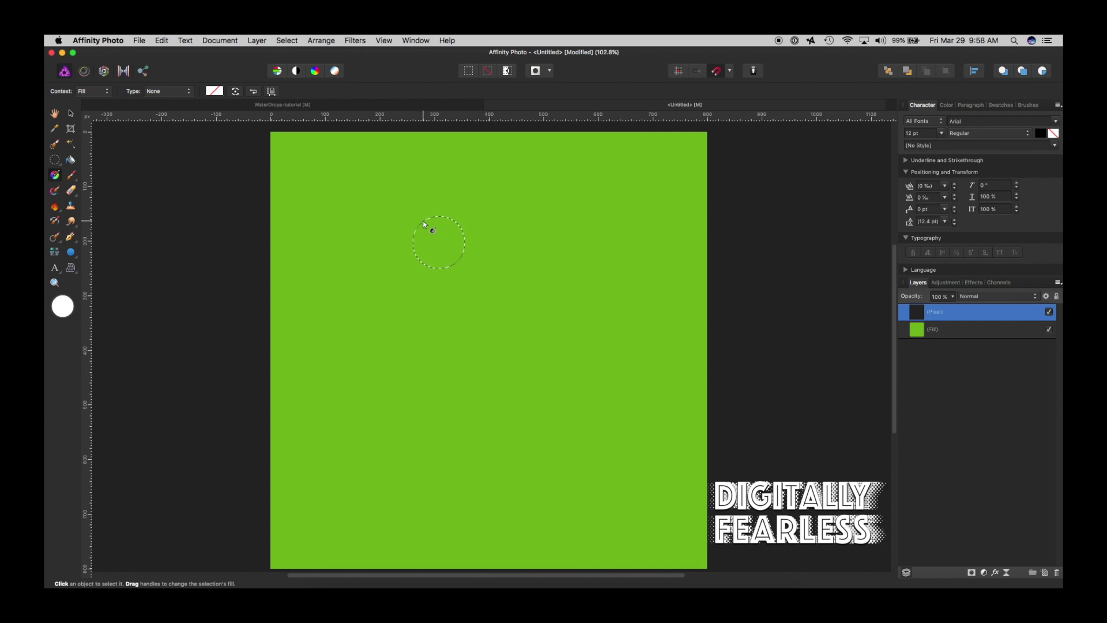
left_click_drag(423, 221, 456, 264)
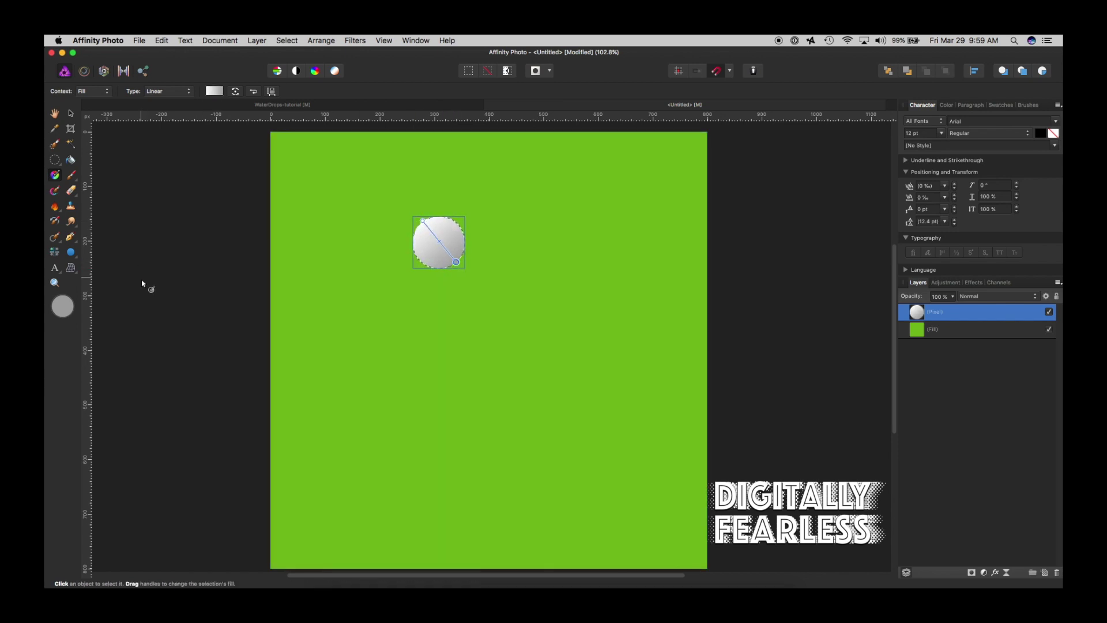
left_click(63, 305)
left_click_drag(316, 312, 309, 409)
left_click(530, 437)
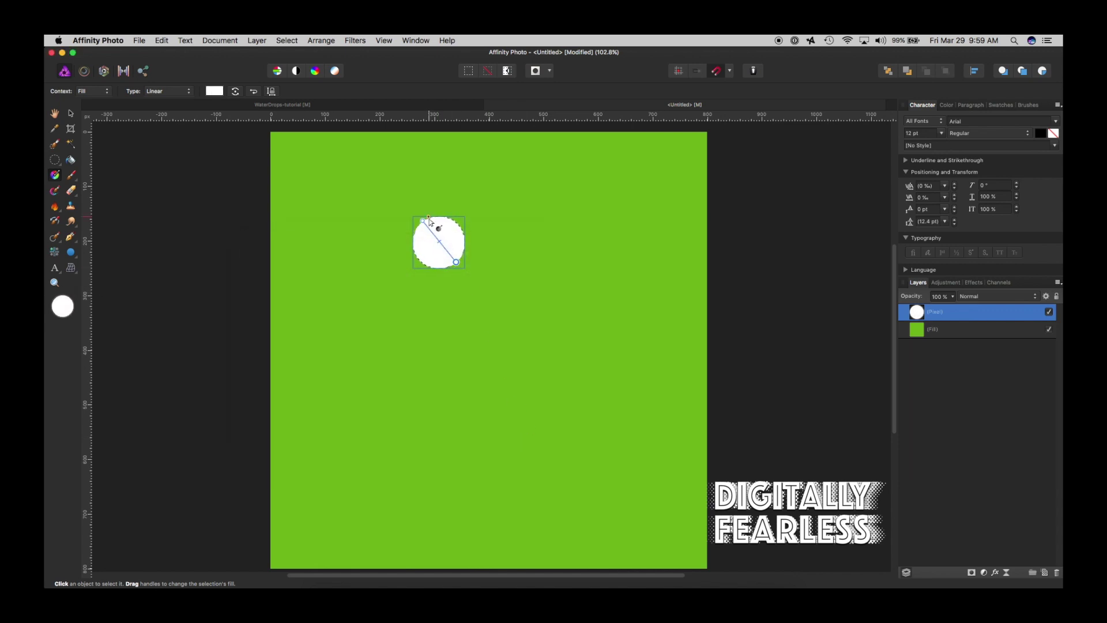
left_click(62, 305)
left_click_drag(322, 340, 309, 281)
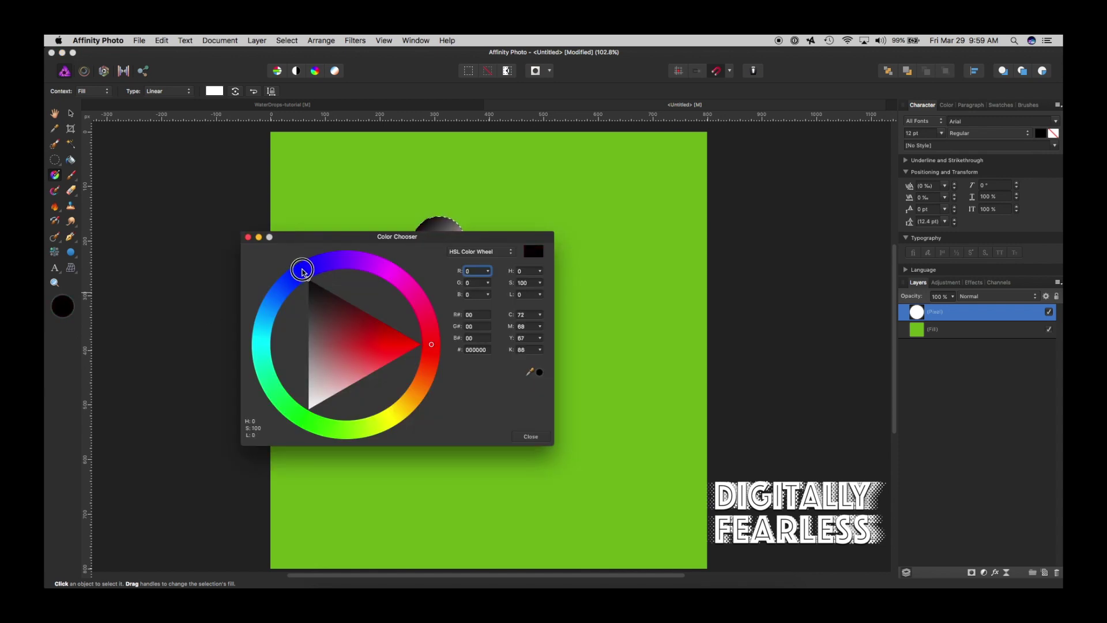
key("Return")
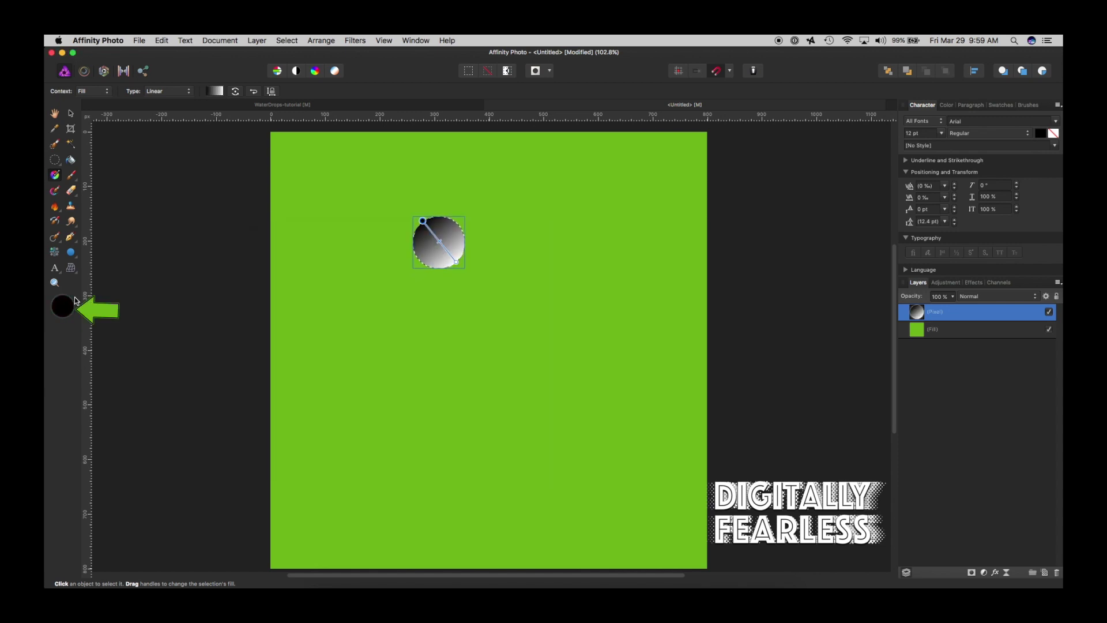
Step: Deselect, drag the gradient circle down toward the centre and set its blend mode to Overlay
left_click(489, 72)
left_click(69, 114)
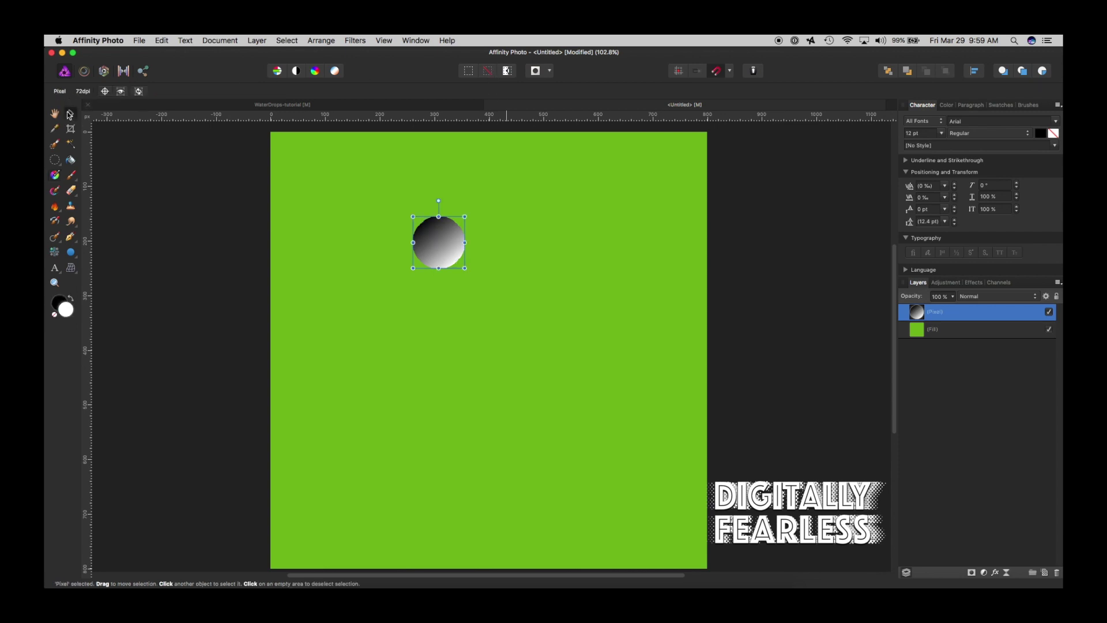
left_click_drag(444, 245, 492, 284)
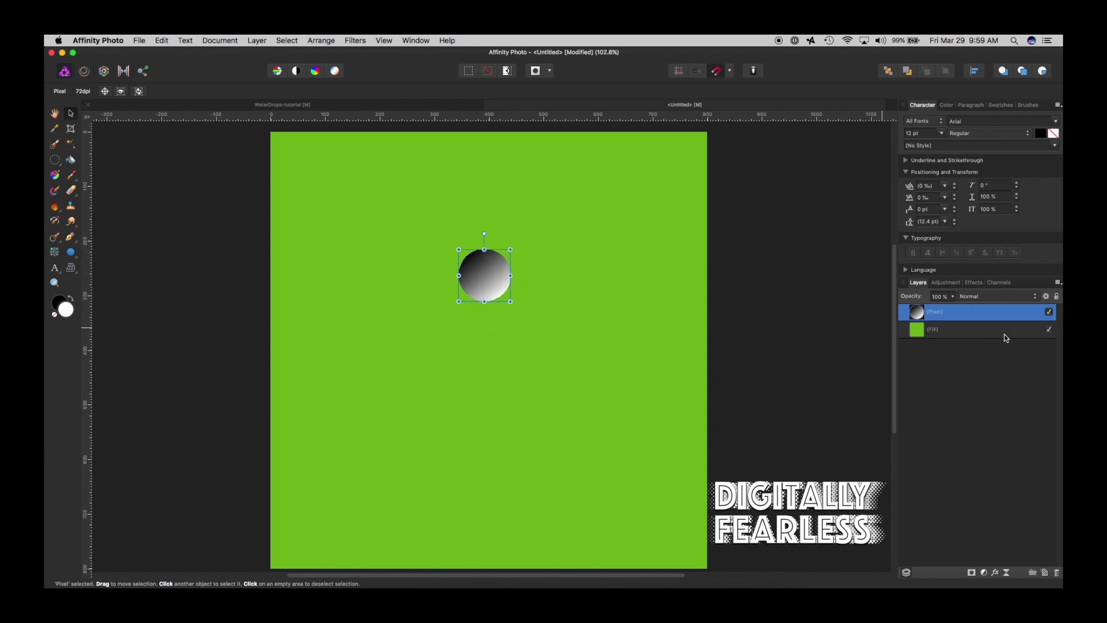
left_click(974, 297)
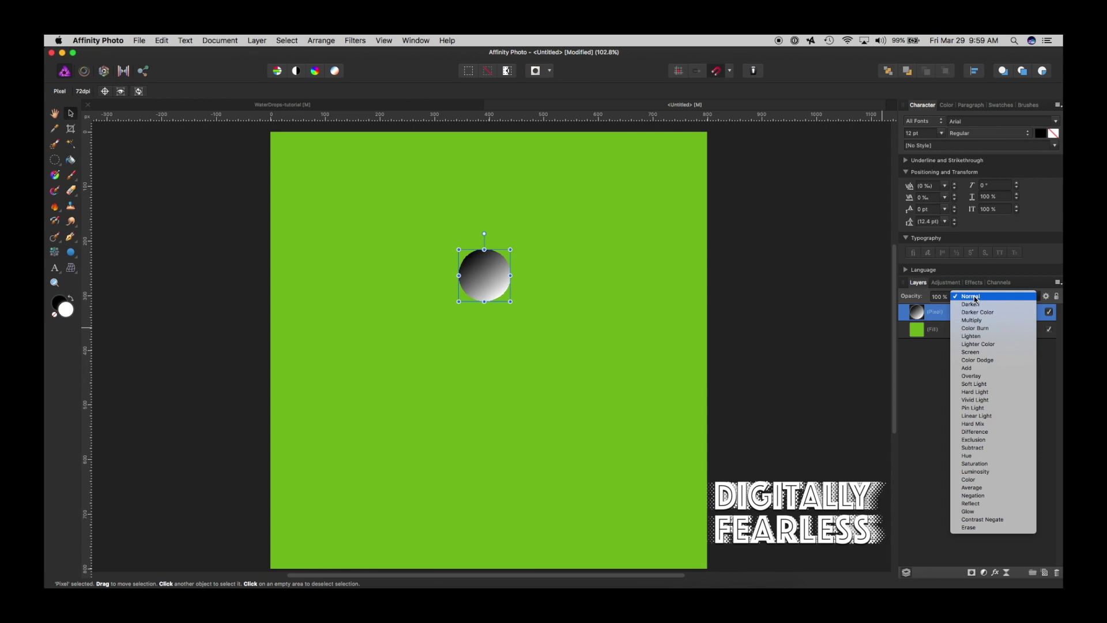
left_click(972, 378)
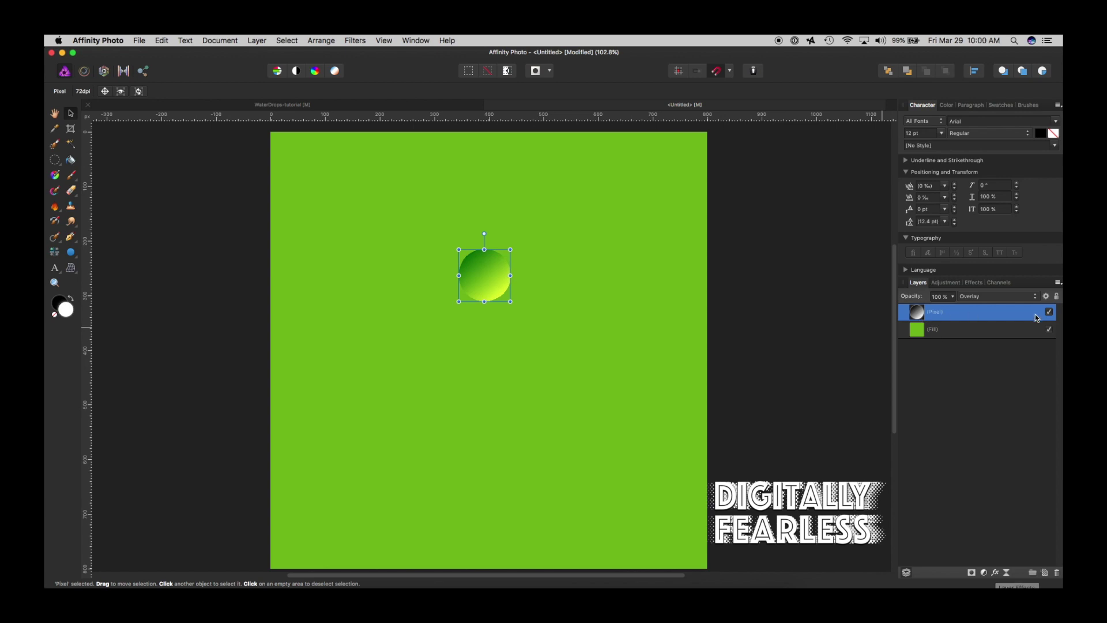
Step: Enable Inner Shadow on the drop layer with 21.2 px radius and 6.4 px offset
left_click(995, 572)
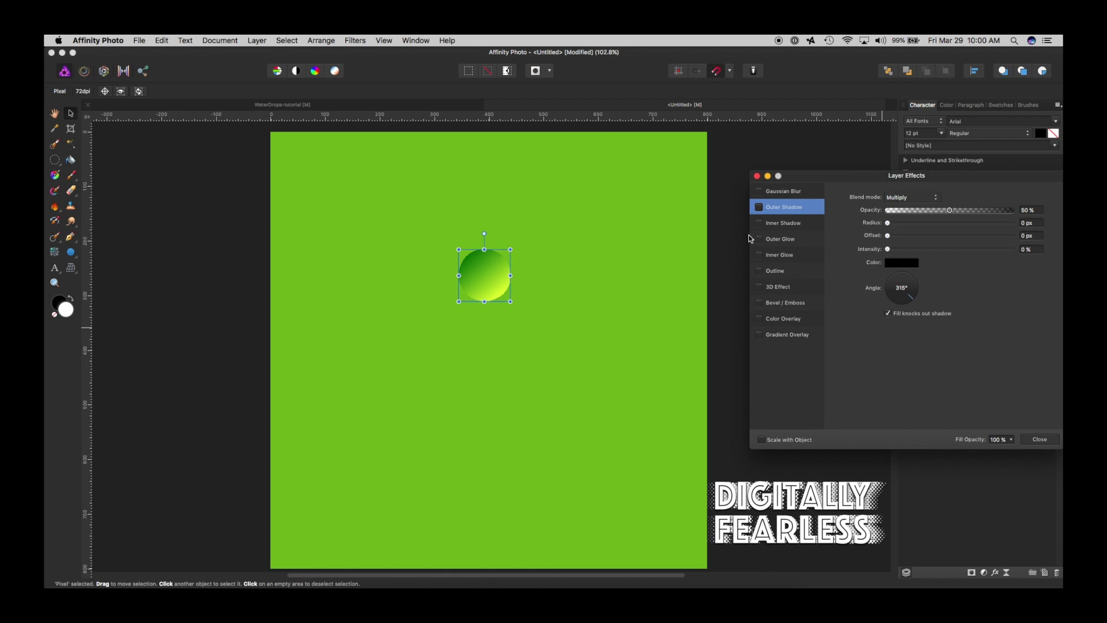
left_click(775, 224)
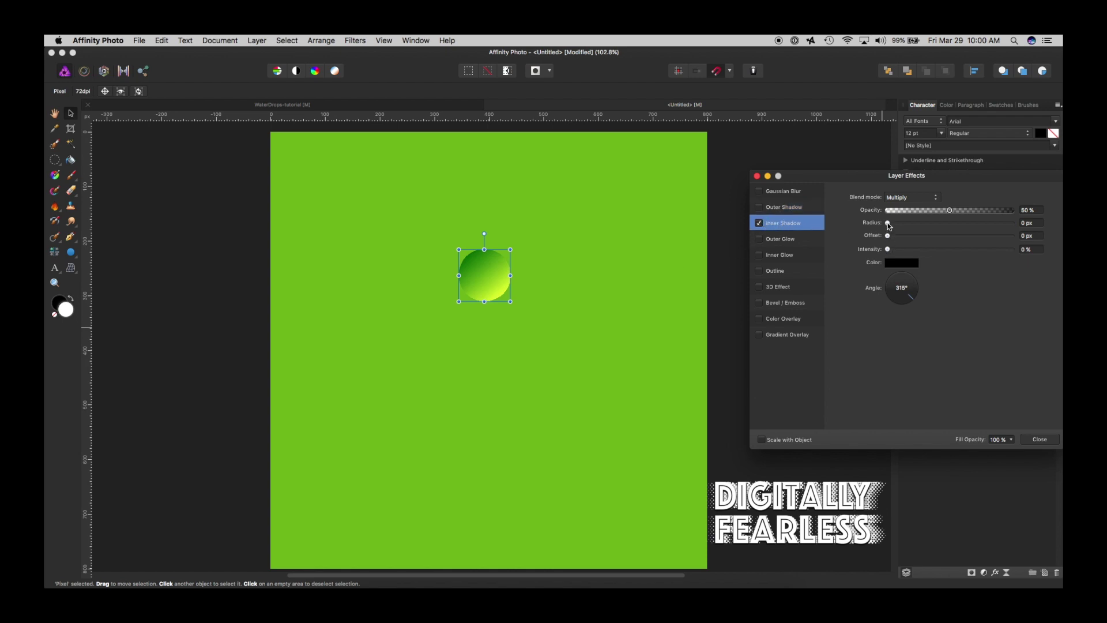
left_click_drag(888, 235, 930, 236)
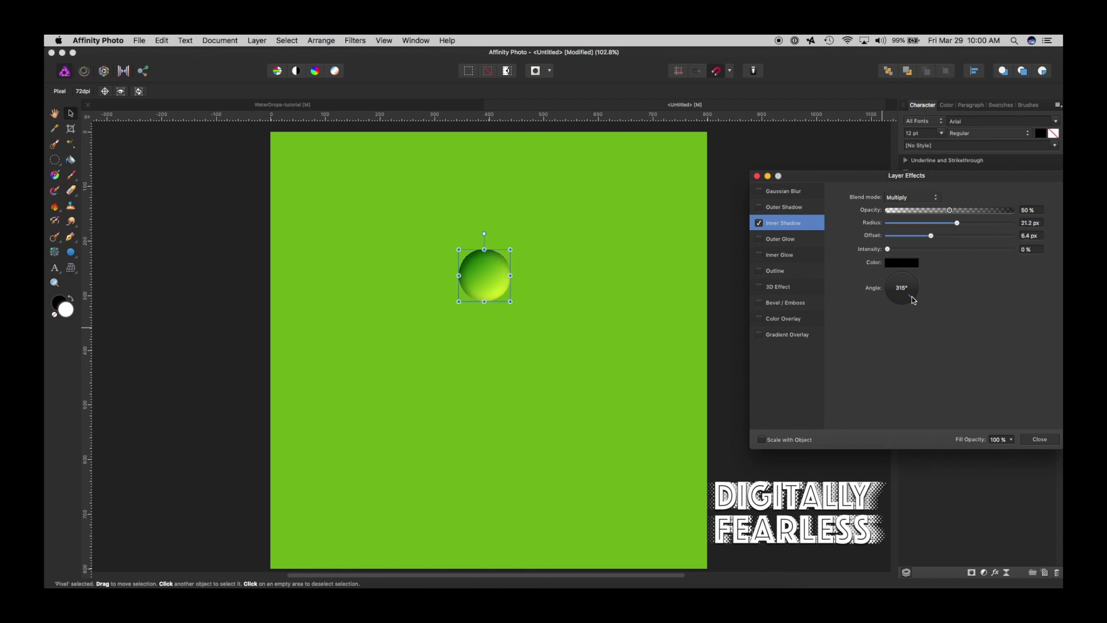
left_click_drag(911, 299, 926, 299)
Step: Add an Outer Shadow of 10.5 px radius and 8.7 px offset, then close Layer Effects
left_click(781, 209)
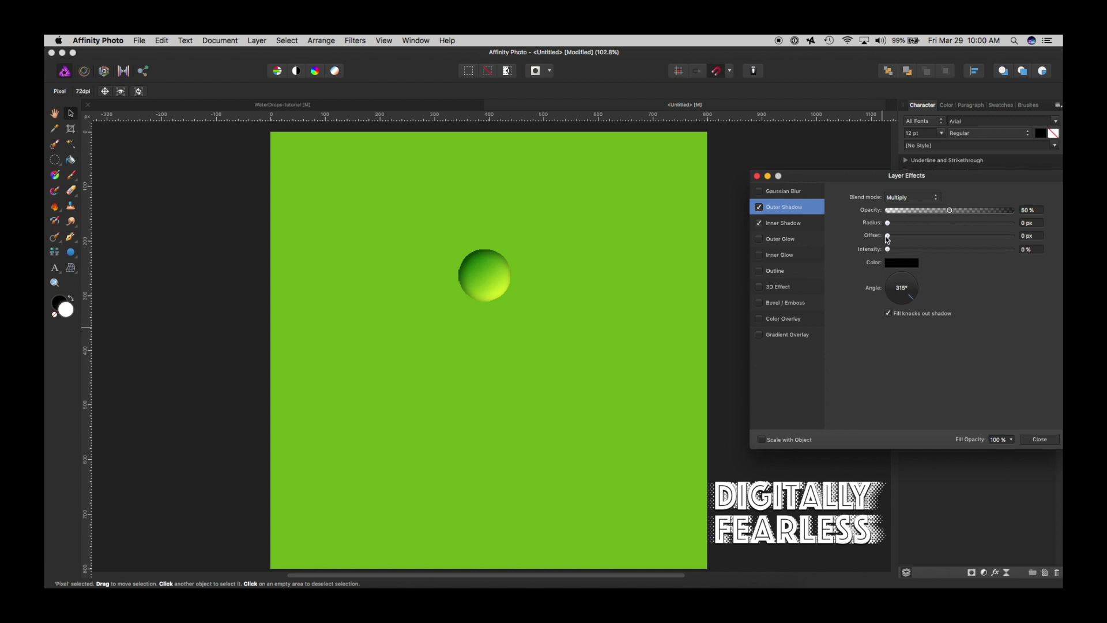
left_click_drag(888, 236, 932, 243)
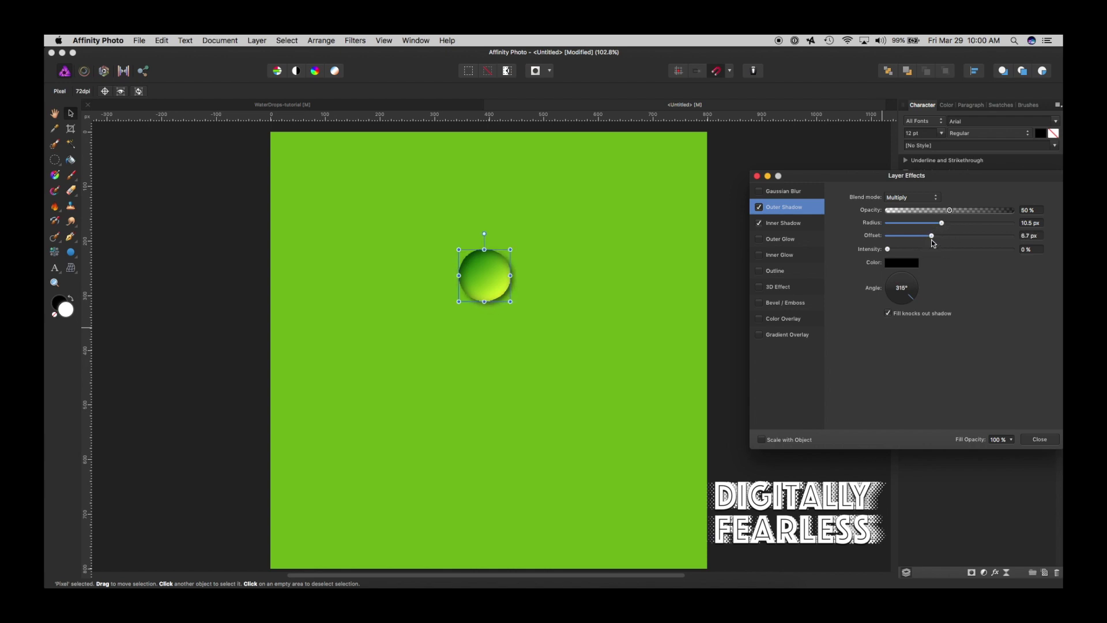
left_click(1038, 438)
left_click(1015, 425)
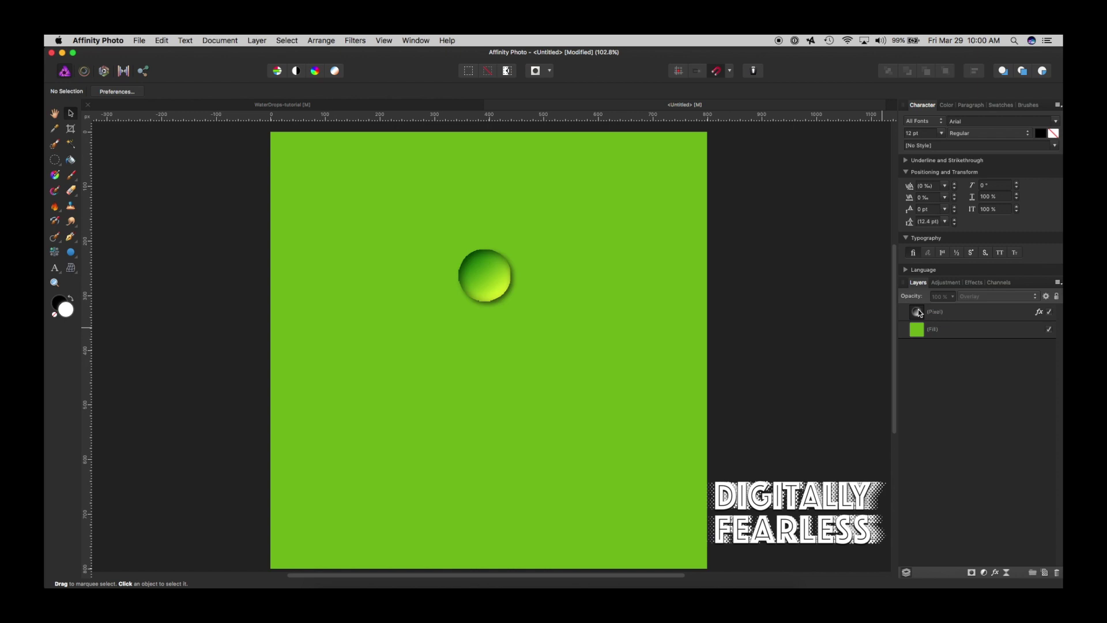
Step: On a new top pixel layer, paint a white highlight dot on the drop's upper left
left_click(1045, 572)
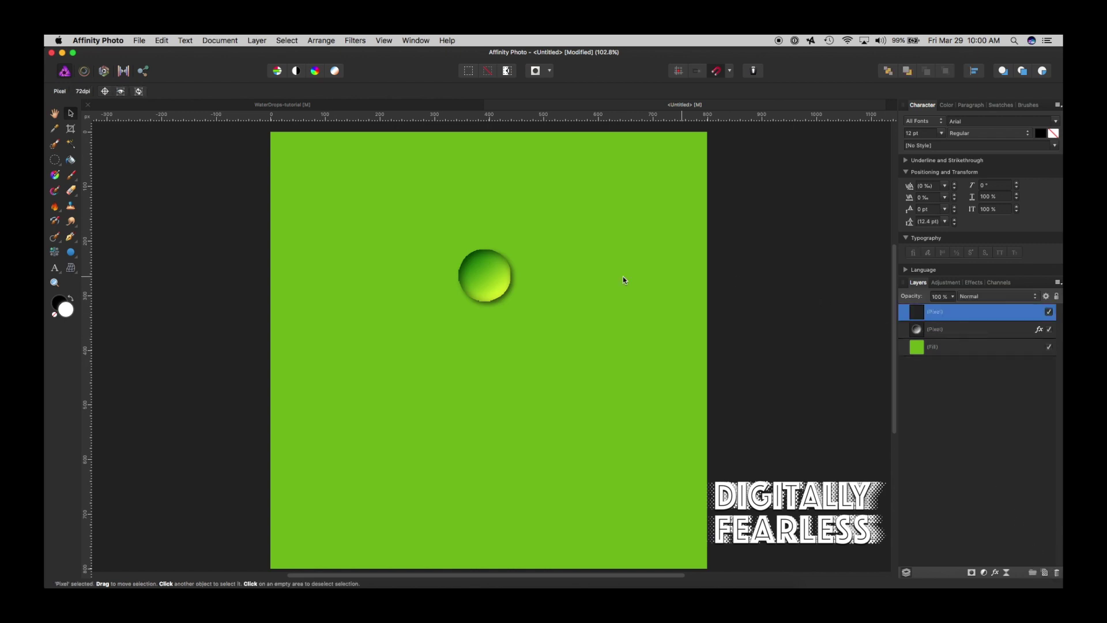
left_click(56, 159)
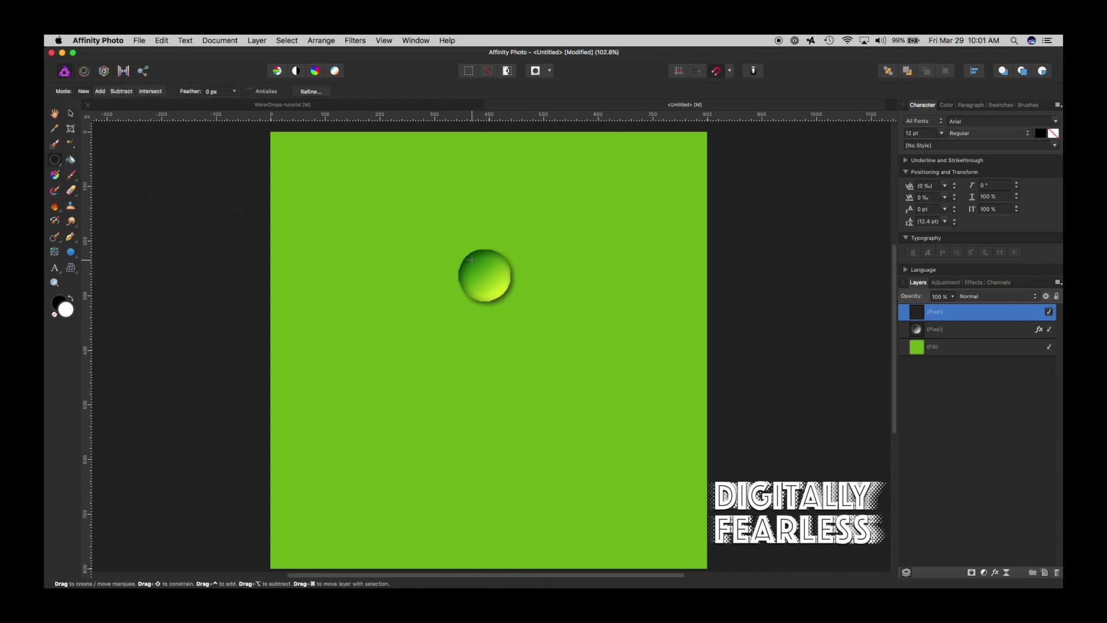
left_click_drag(468, 258, 479, 269)
key("super+z")
left_click(71, 177)
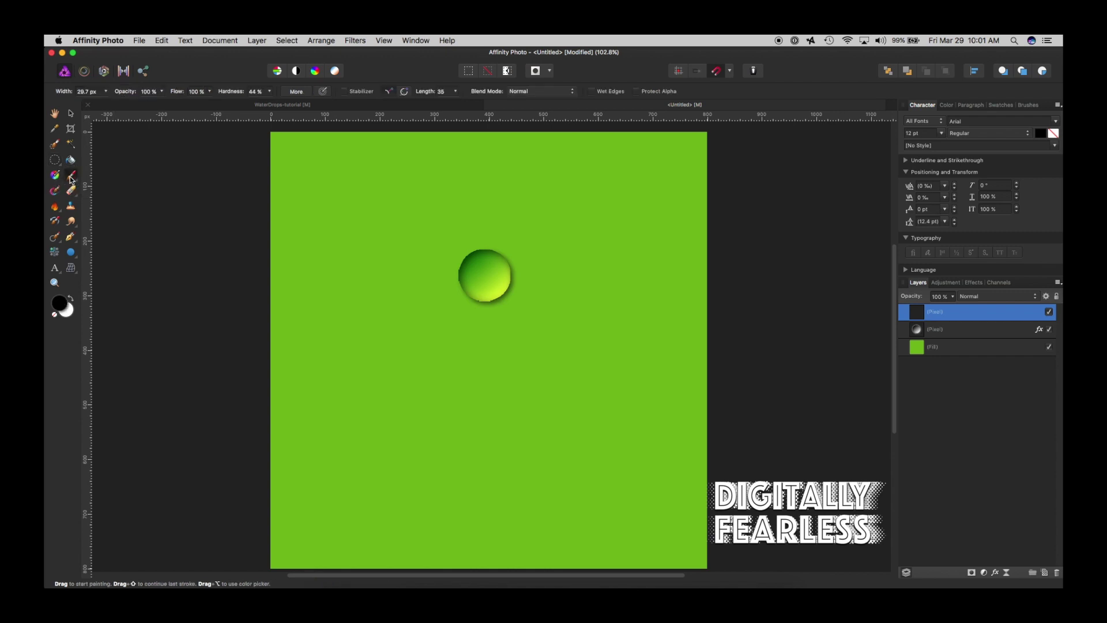
left_click(62, 305)
left_click(472, 262)
Step: Erase the white dot on the highlight layer down to a thin crescent gleam
left_click(71, 113)
left_click(237, 231)
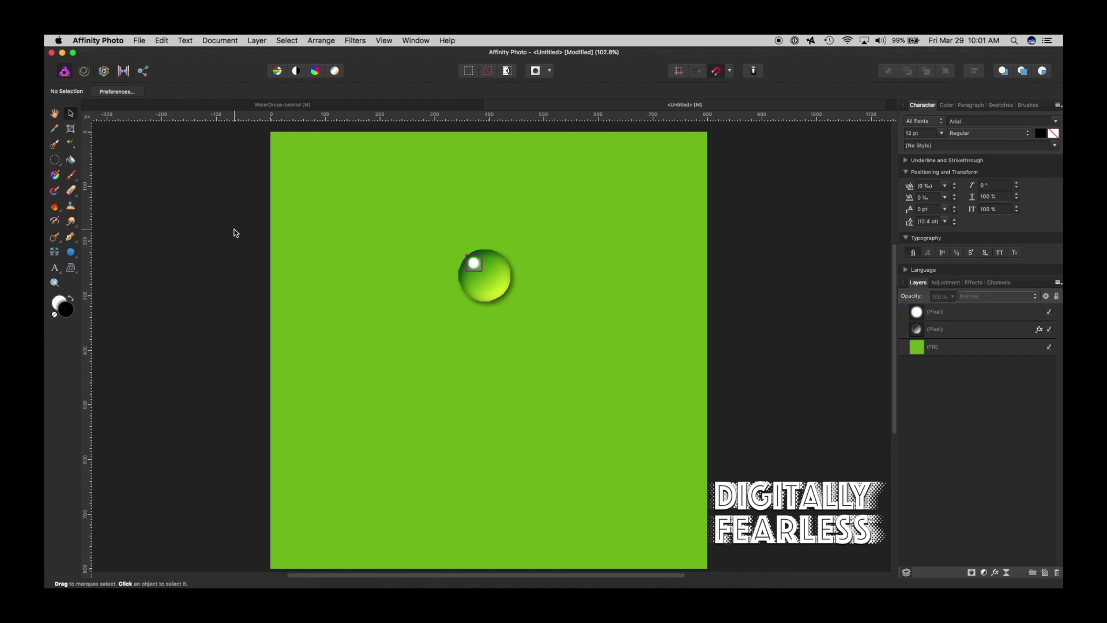
left_click(71, 190)
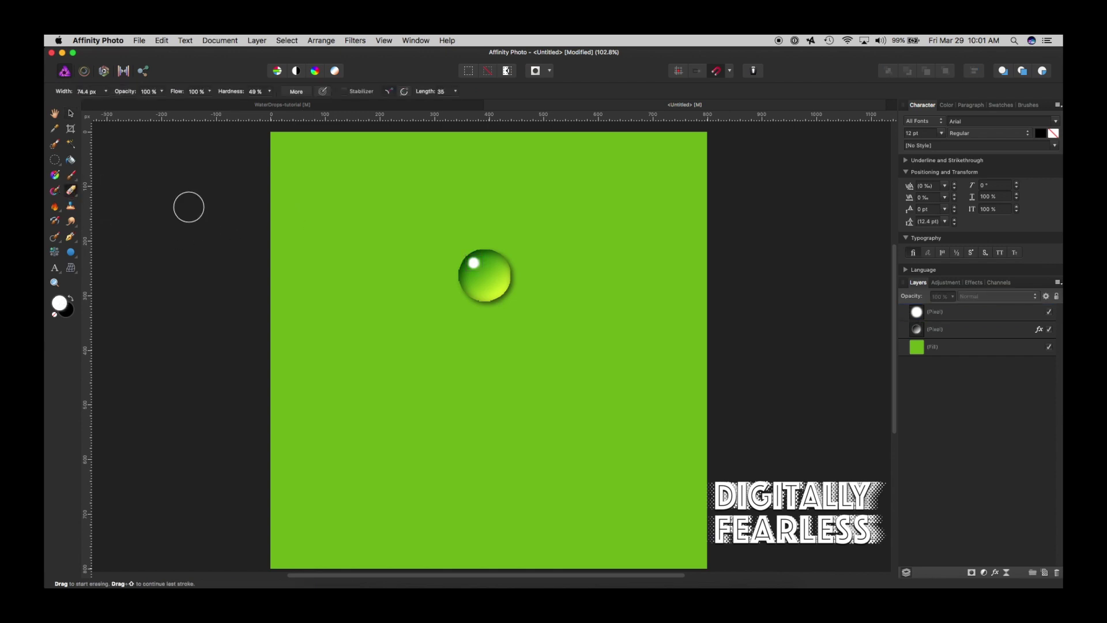
left_click_drag(476, 282, 483, 275)
left_click(931, 314)
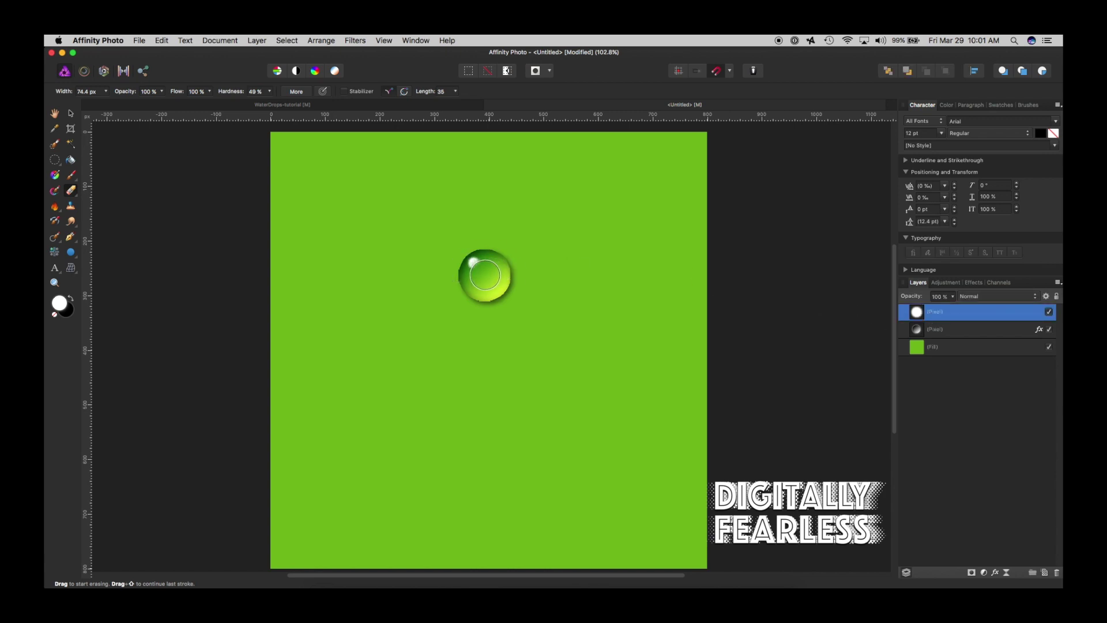
left_click_drag(485, 277, 484, 275)
Step: Select the drop and highlight layers, group them with Cmd+G, and begin renaming the group
left_click(71, 113)
left_click(104, 166)
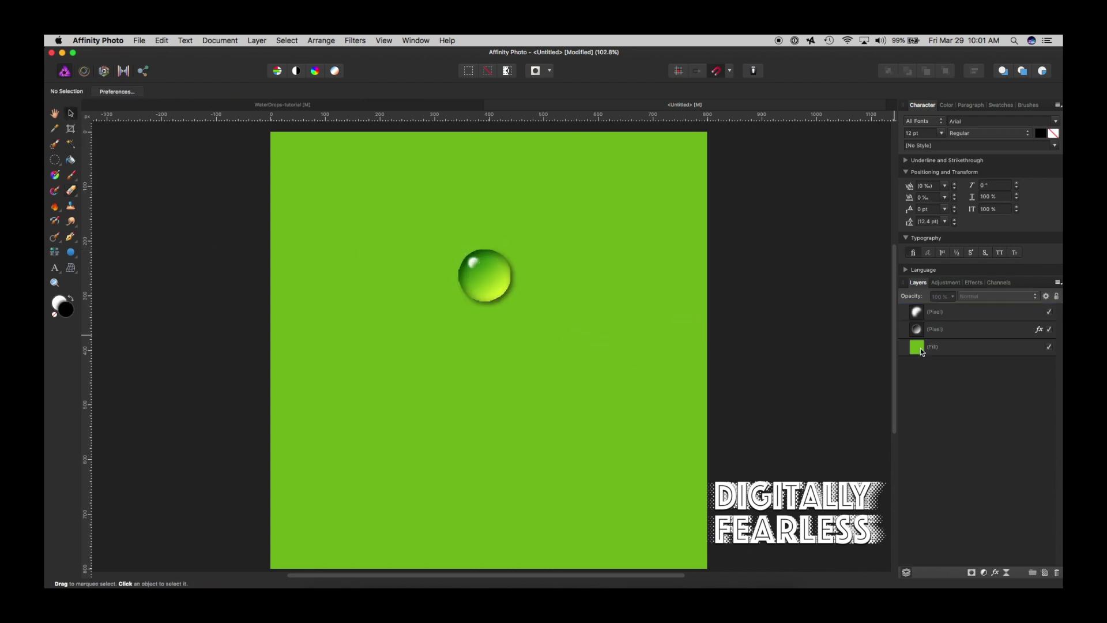
left_click(947, 331)
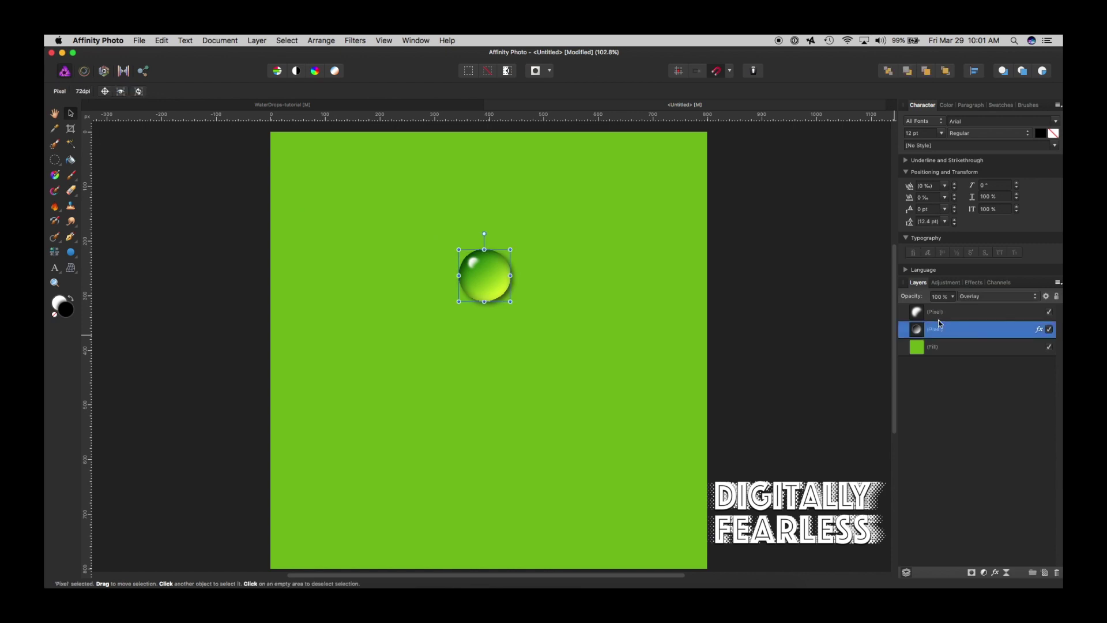
left_click(944, 312, "shift")
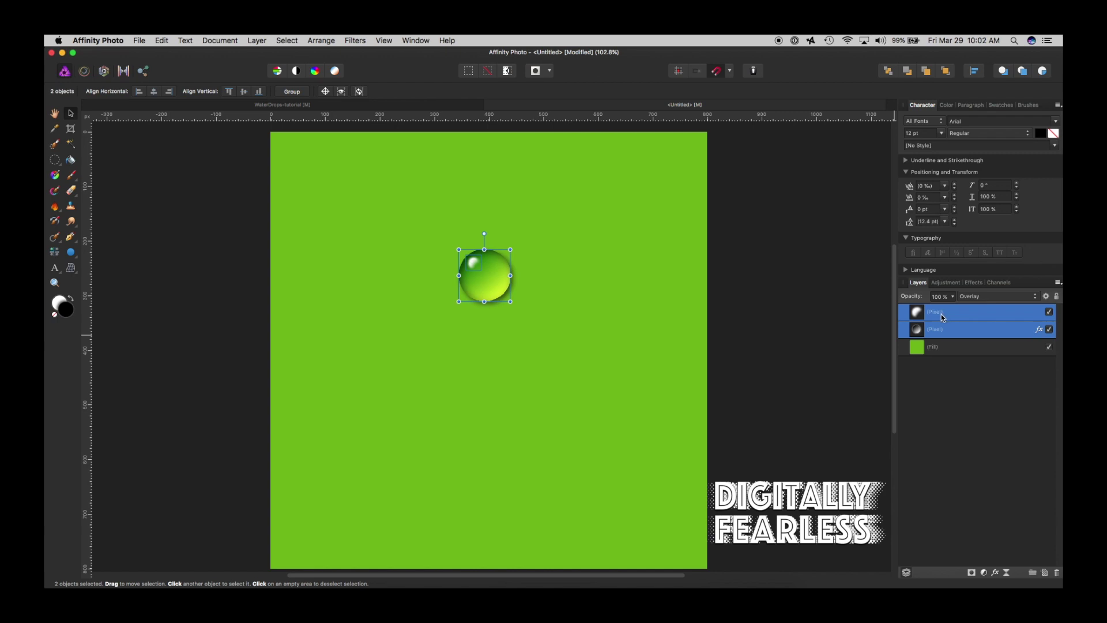
key("super+g")
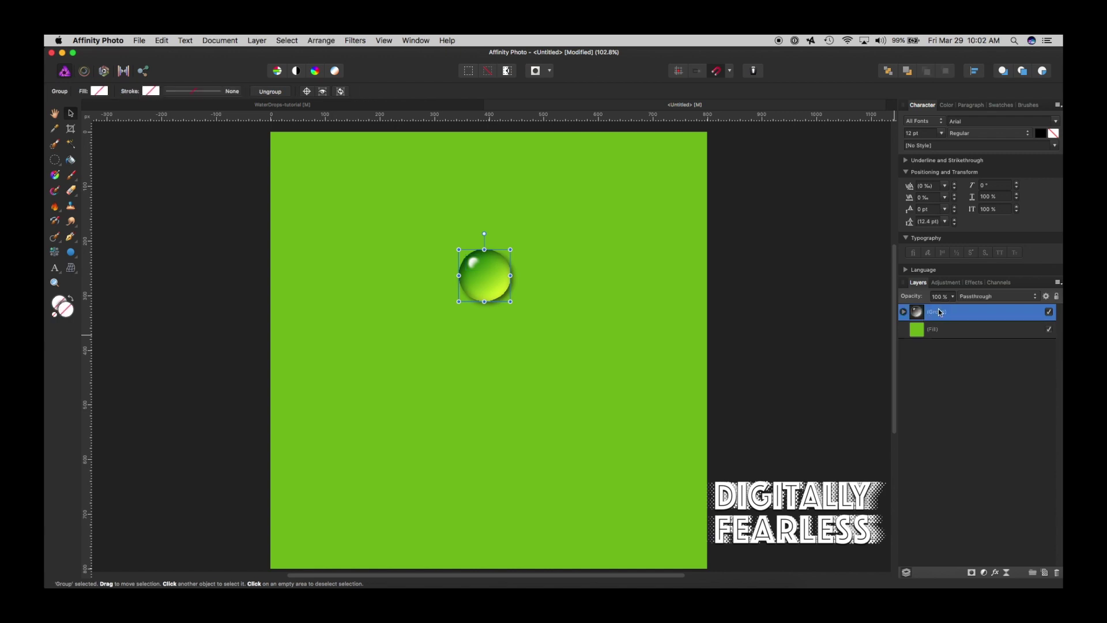
double_click(940, 312)
Step: Name the group 'Drop' and place a duplicate below and right of it
type("Dr")
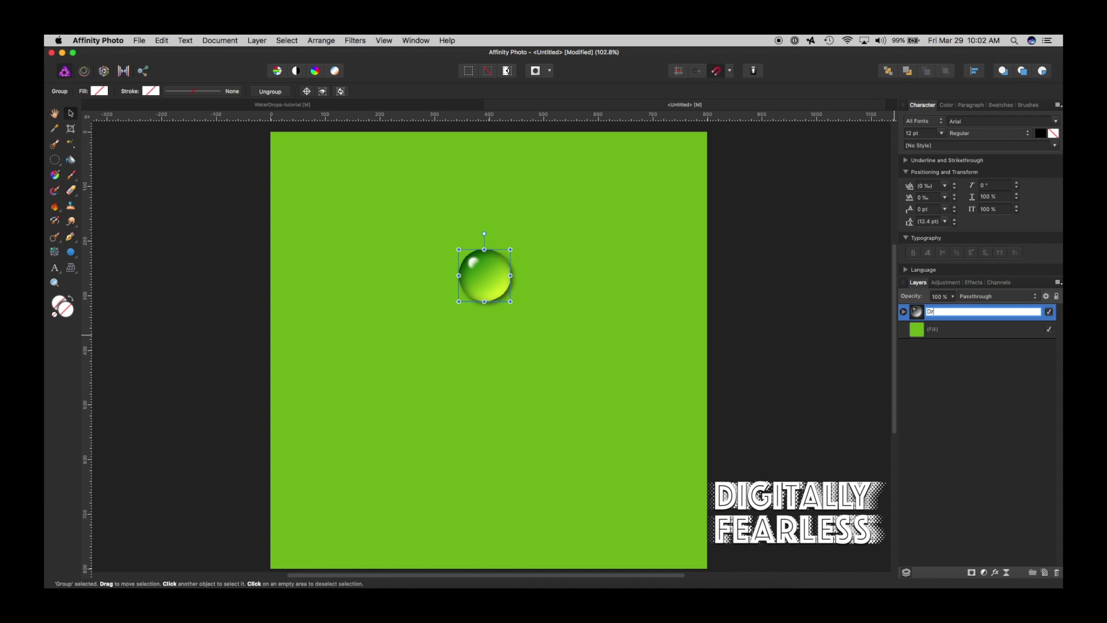
type("op")
key("Return")
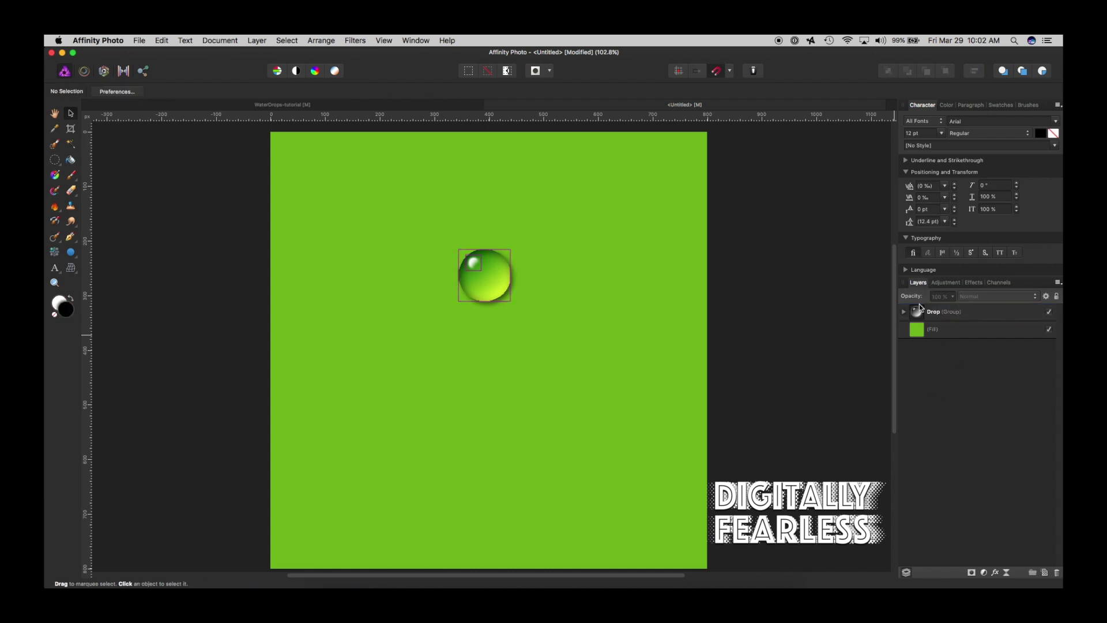
left_click(921, 314)
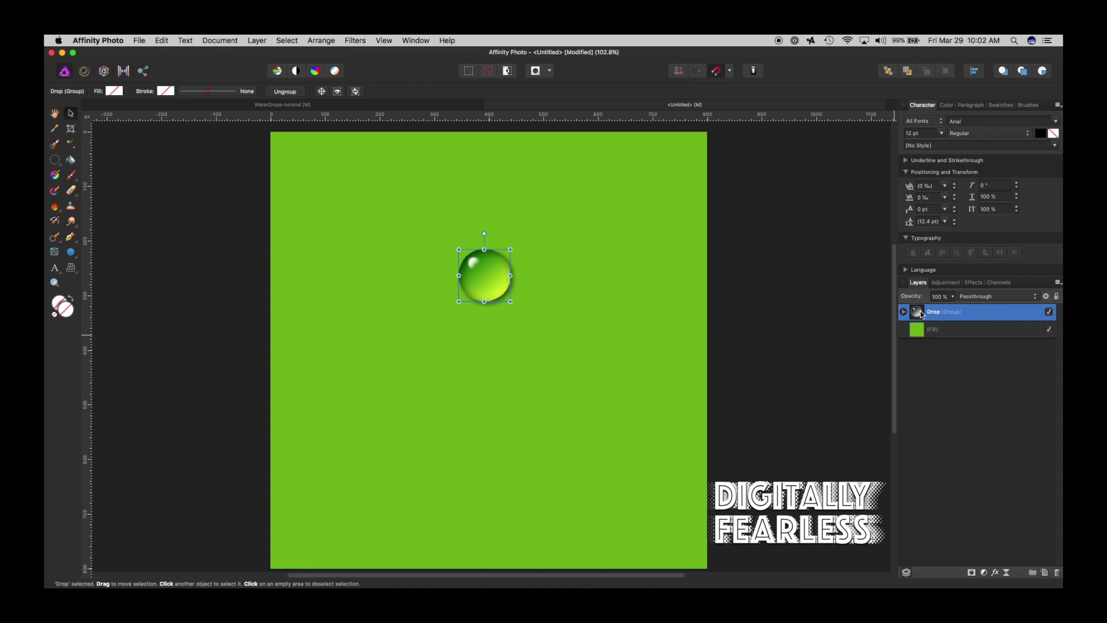
key("super+j")
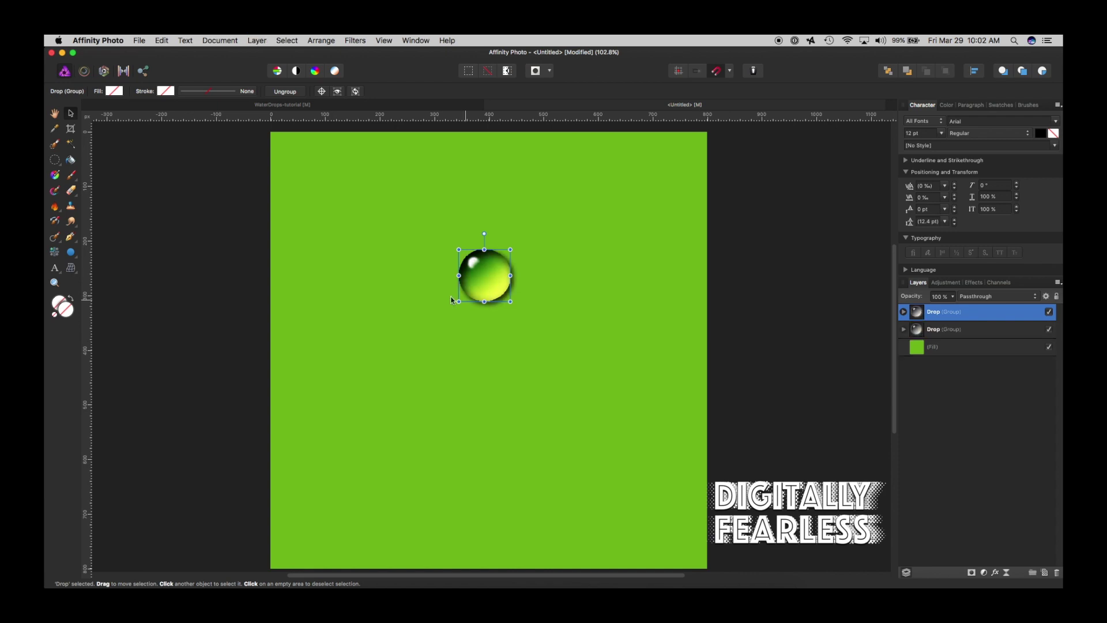
left_click_drag(494, 253, 503, 330)
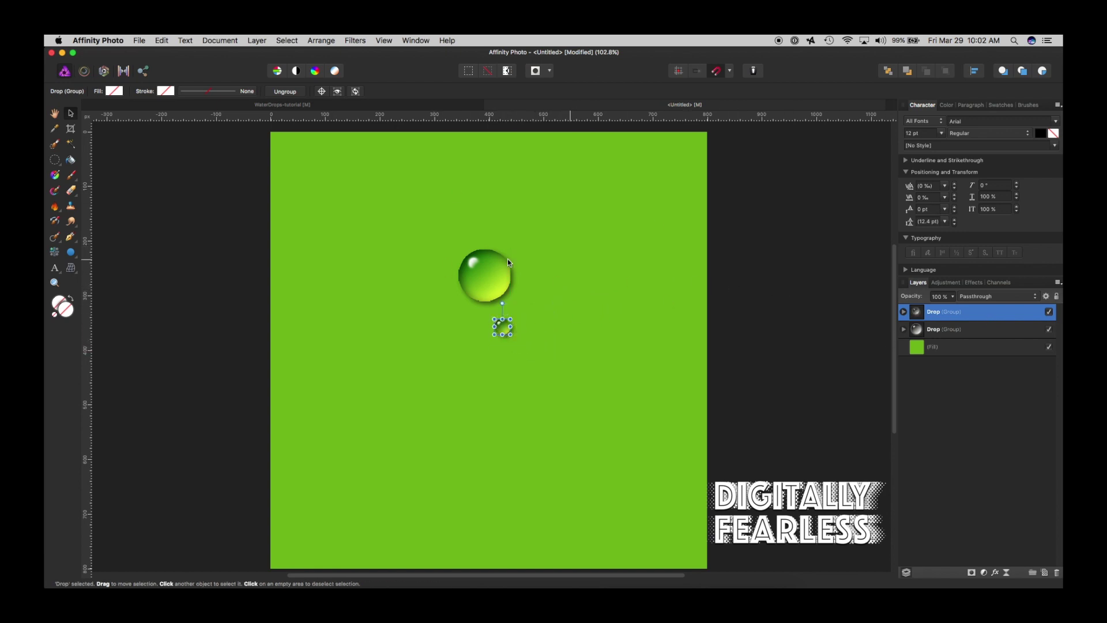
Step: Duplicate the large drop twice more, placing copies down-left of it and over to the right
left_click(470, 275)
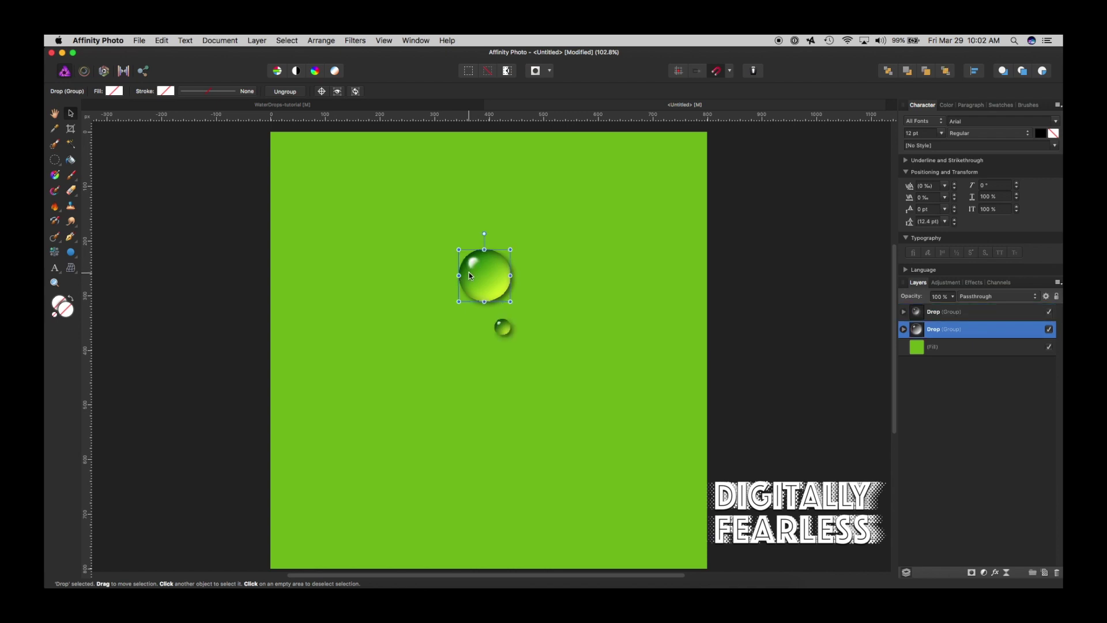
key("super+j")
left_click_drag(468, 273, 461, 331)
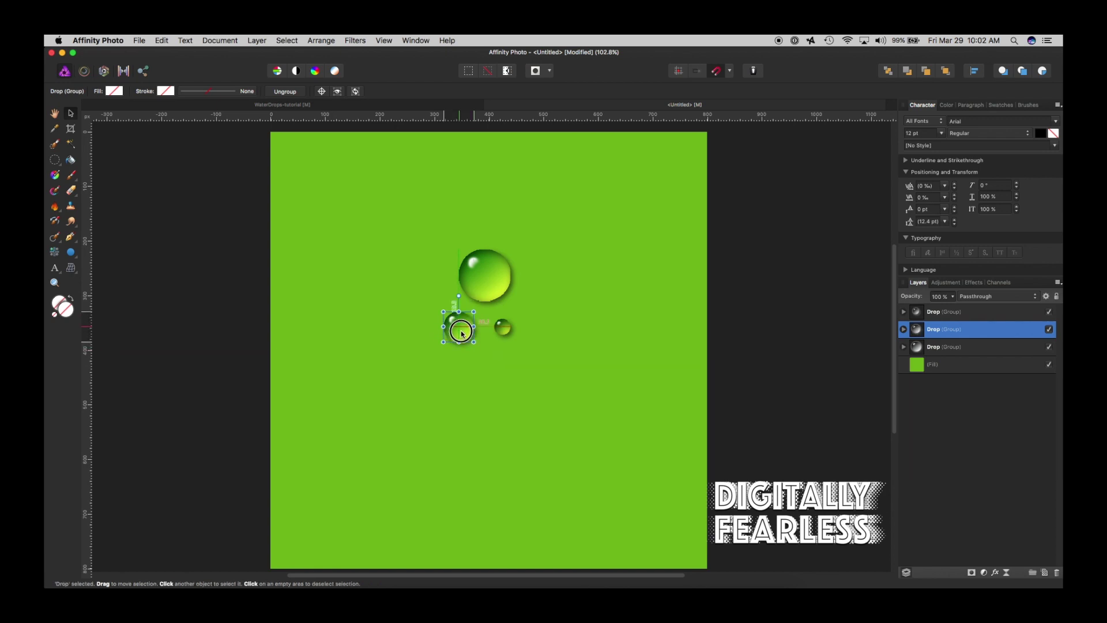
left_click(487, 281)
key("super+j")
left_click_drag(486, 281, 616, 343)
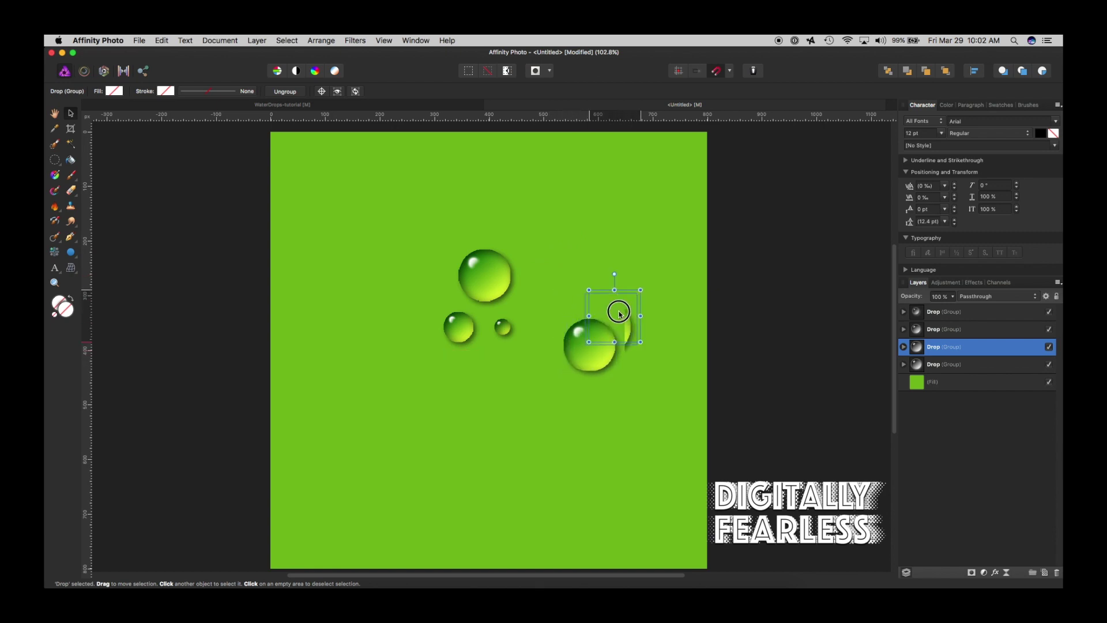
Step: In Liquify Persona, push the right drop's shaded layer upward with a small brush into a teardrop point
left_click(904, 347)
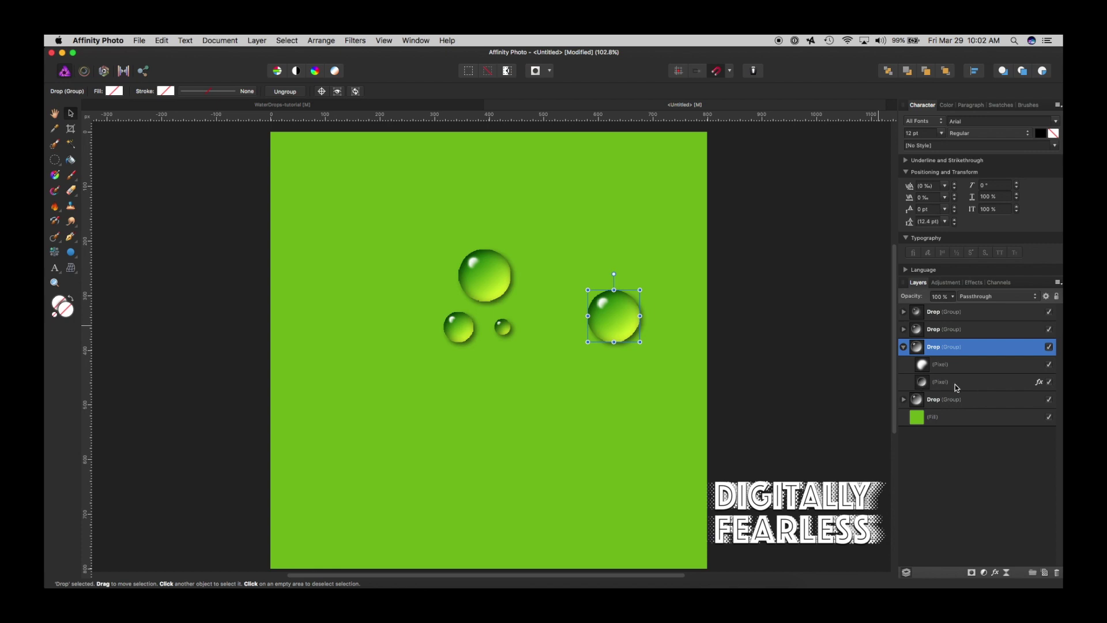
left_click(955, 383)
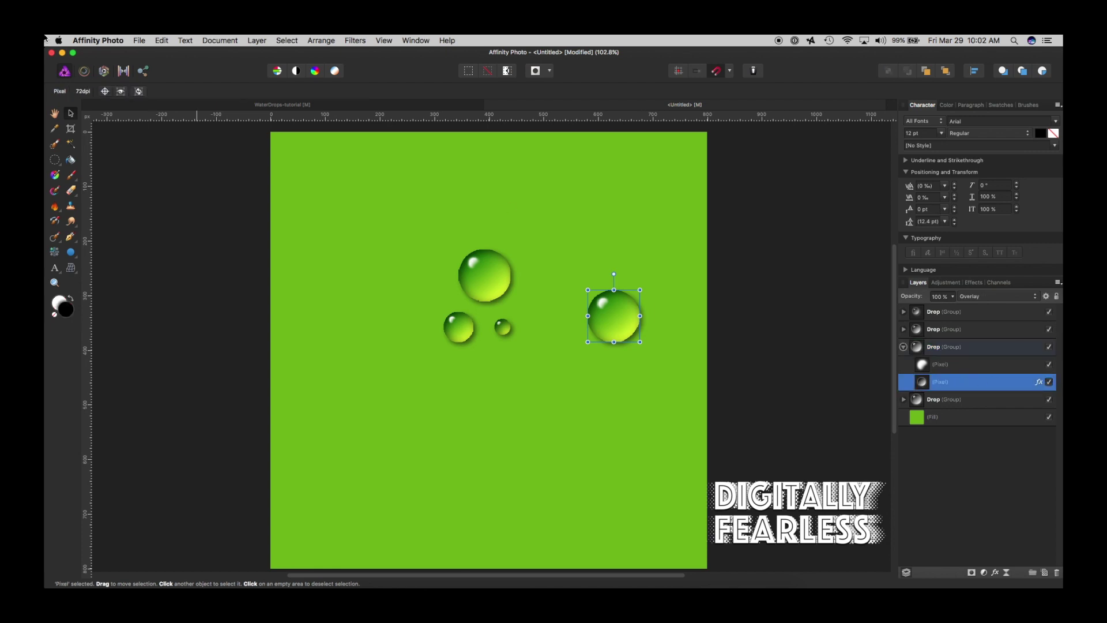
left_click(85, 72)
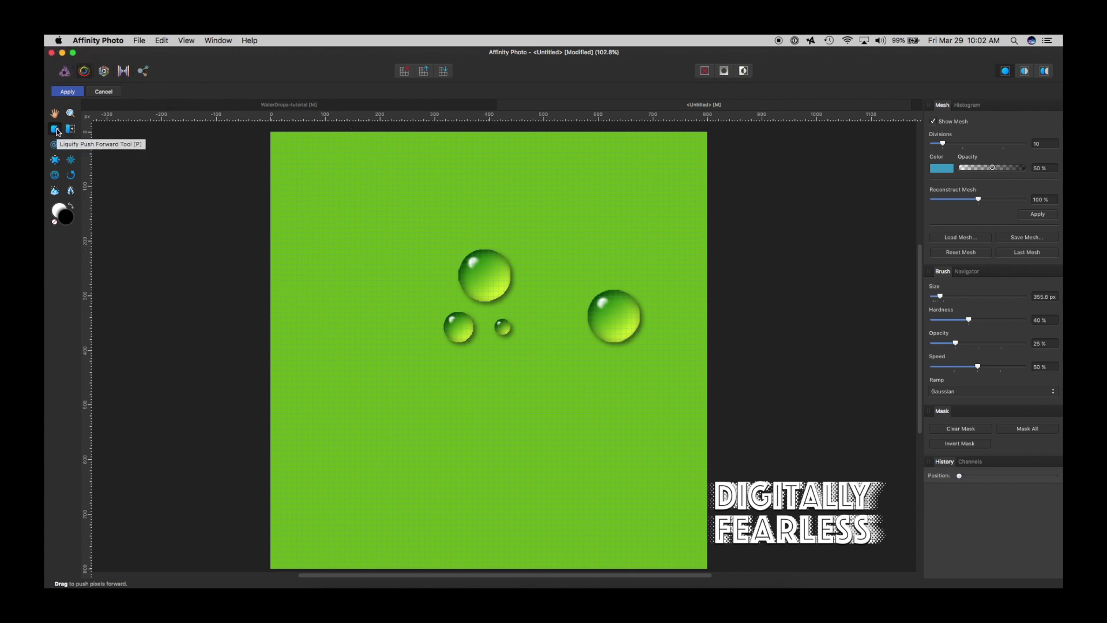
key("bracketright")
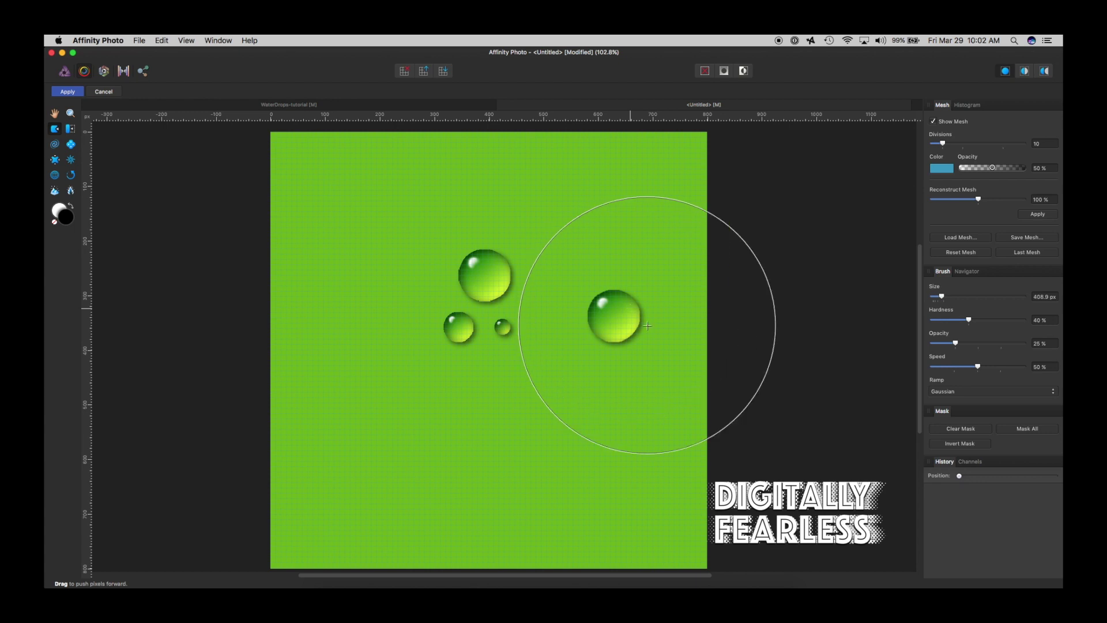
key("bracketright")
key("bracketleft")
key("bracketleft")
key("bracketleft")
key("bracketleft")
key("bracketleft")
key("bracketleft")
key("bracketleft")
key("bracketleft")
key("bracketleft")
key("bracketleft")
key("bracketleft")
key("bracketleft")
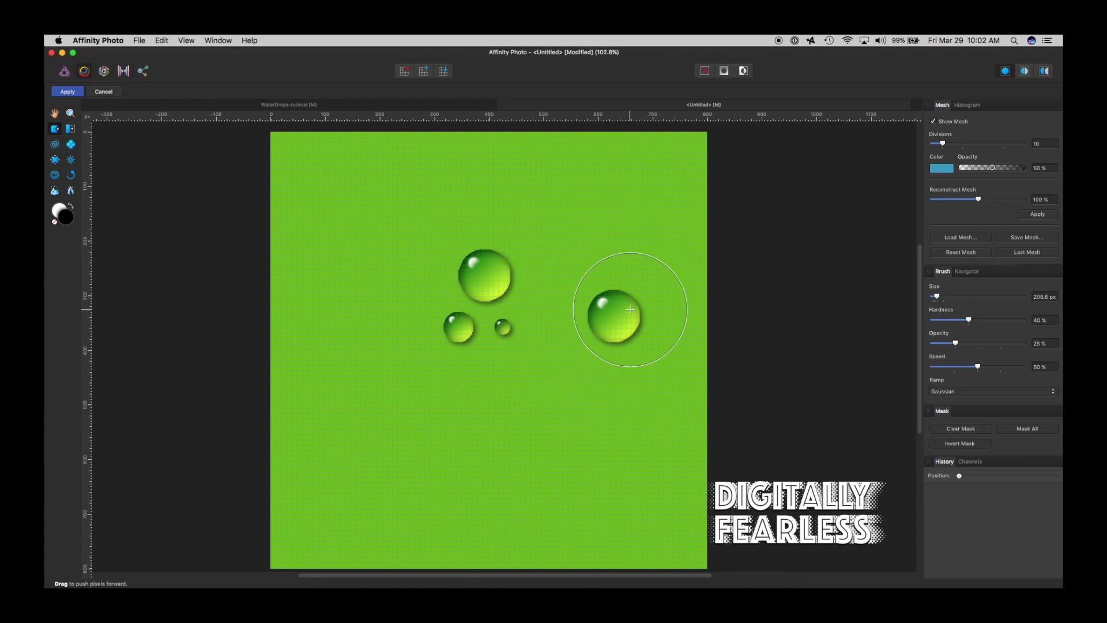
left_click_drag(616, 307, 627, 251)
key("bracketleft")
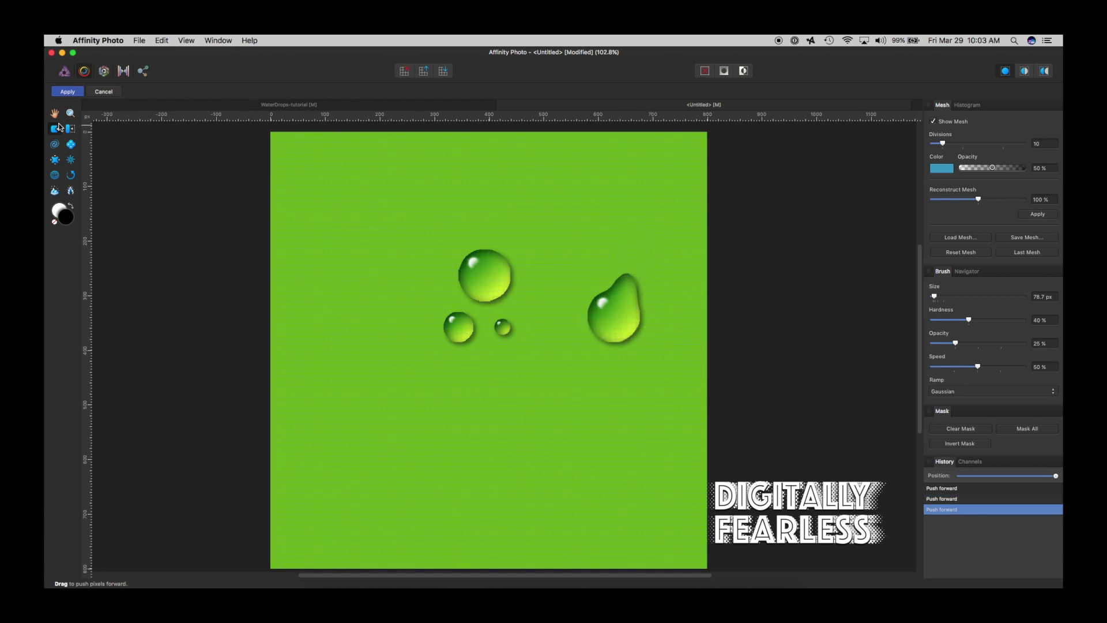
Step: Apply the teardrop liquify and position the teardrop beside the large round drop
left_click(67, 91)
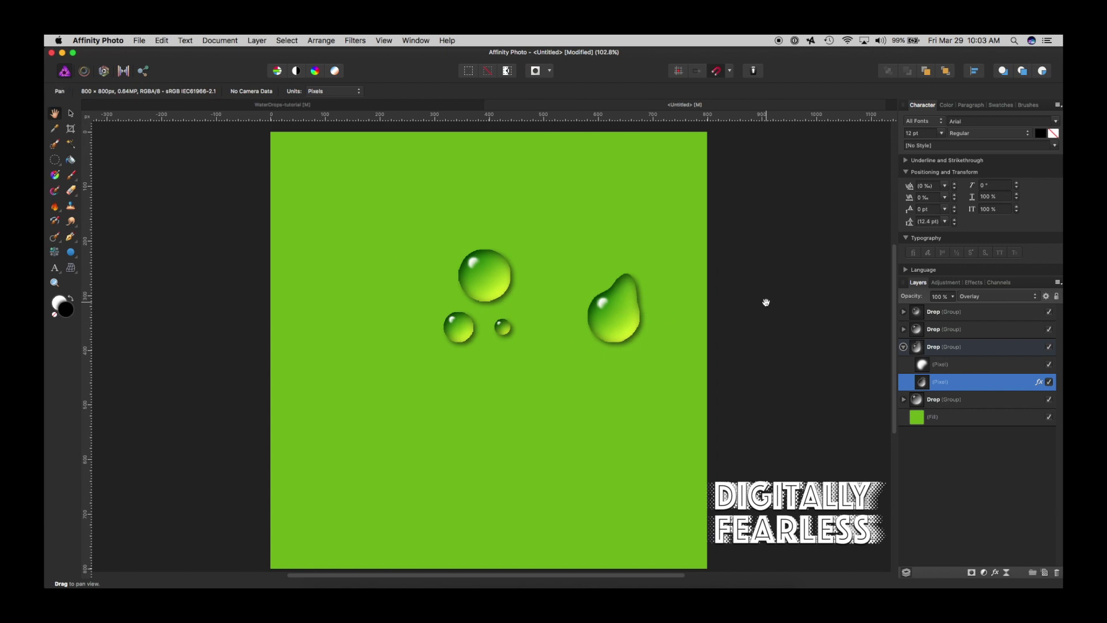
left_click(71, 113)
left_click(903, 346)
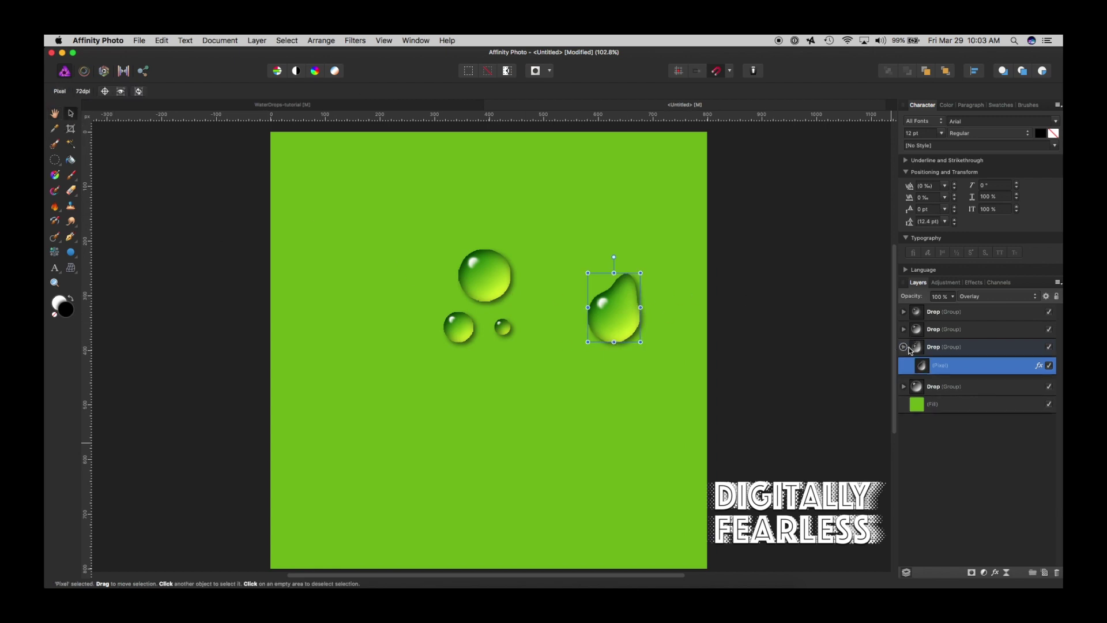
left_click(948, 346)
left_click_drag(620, 323, 576, 281)
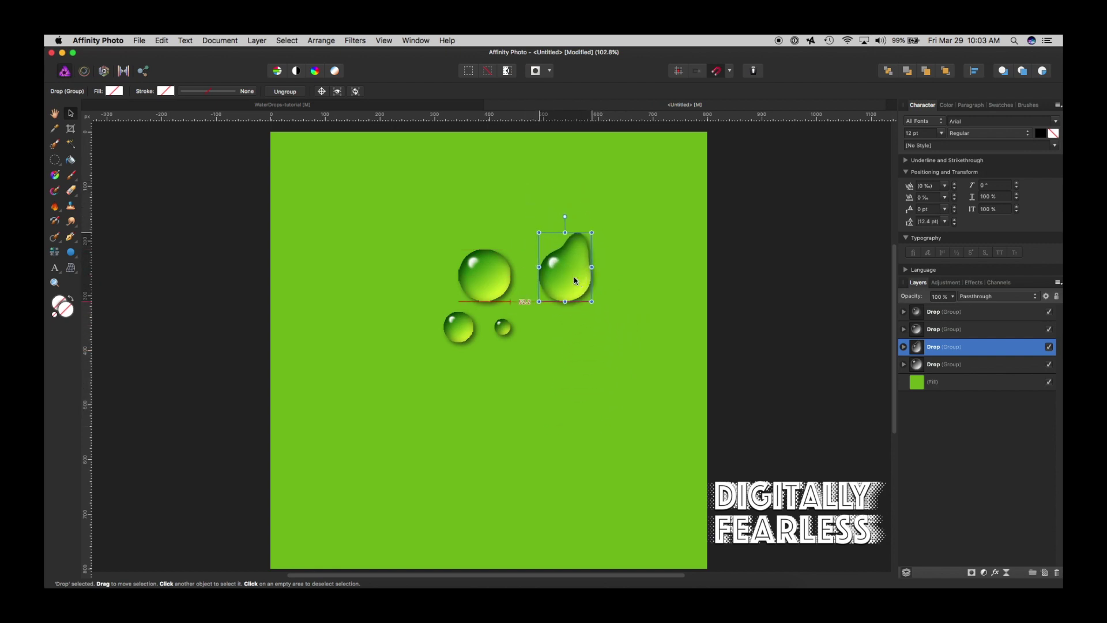
left_click(481, 285)
left_click_drag(481, 285, 499, 272)
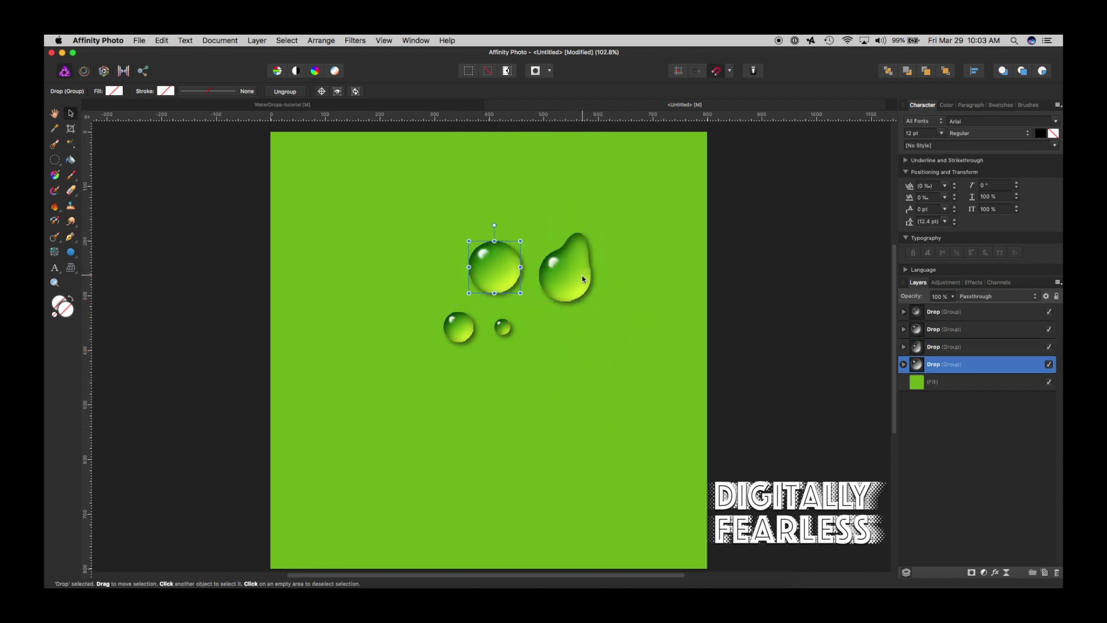
left_click_drag(582, 277, 594, 280)
Step: Duplicate the large round drop and place the copy at the lower right
left_click(497, 276)
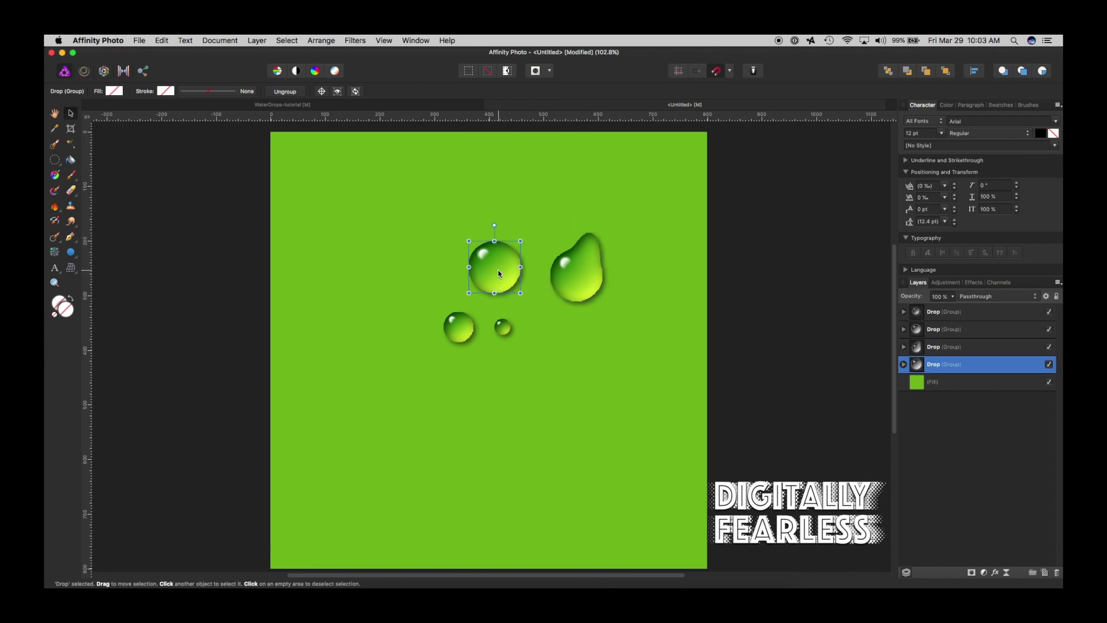
key("super+j")
left_click_drag(499, 273, 599, 403)
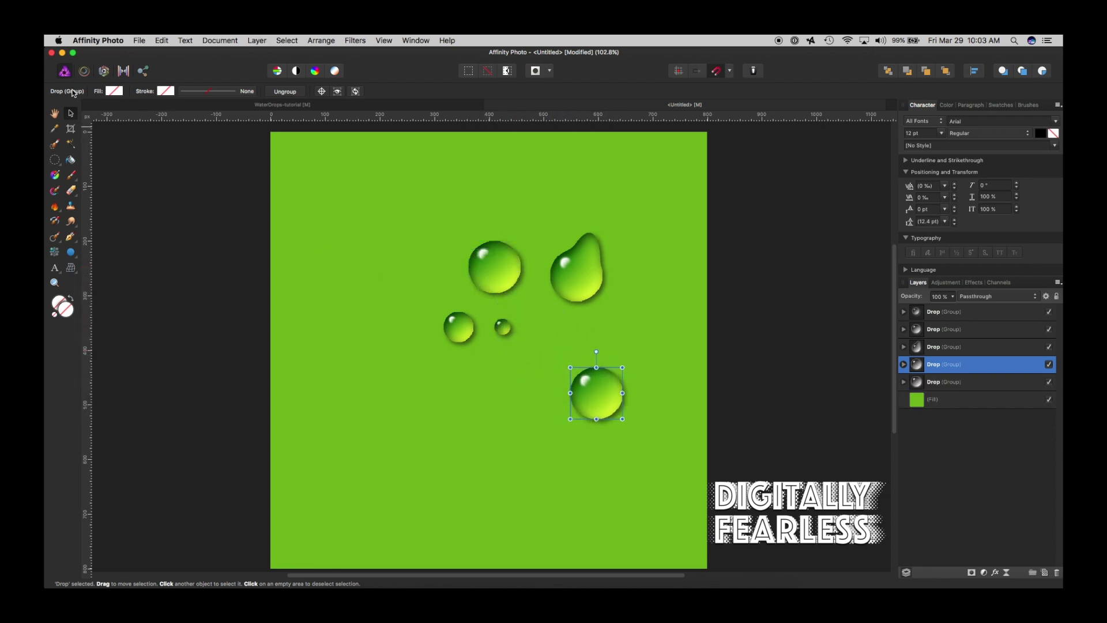
Step: Select the pixel layer inside the new lower-right drop's group for liquifying
left_click(83, 74)
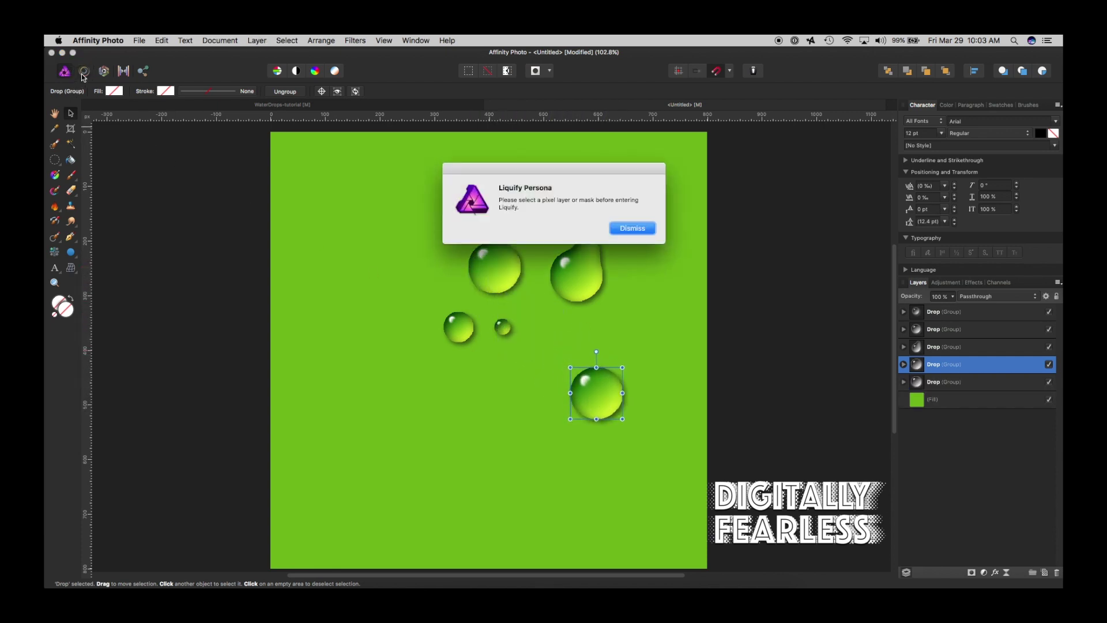
left_click(633, 229)
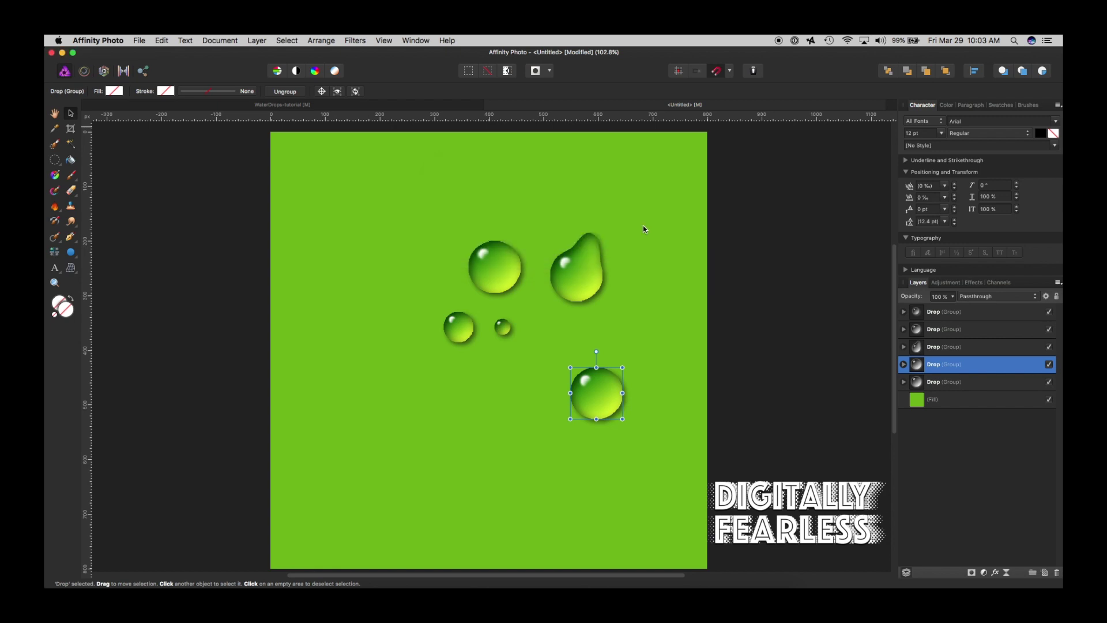
left_click(905, 365)
left_click(941, 404)
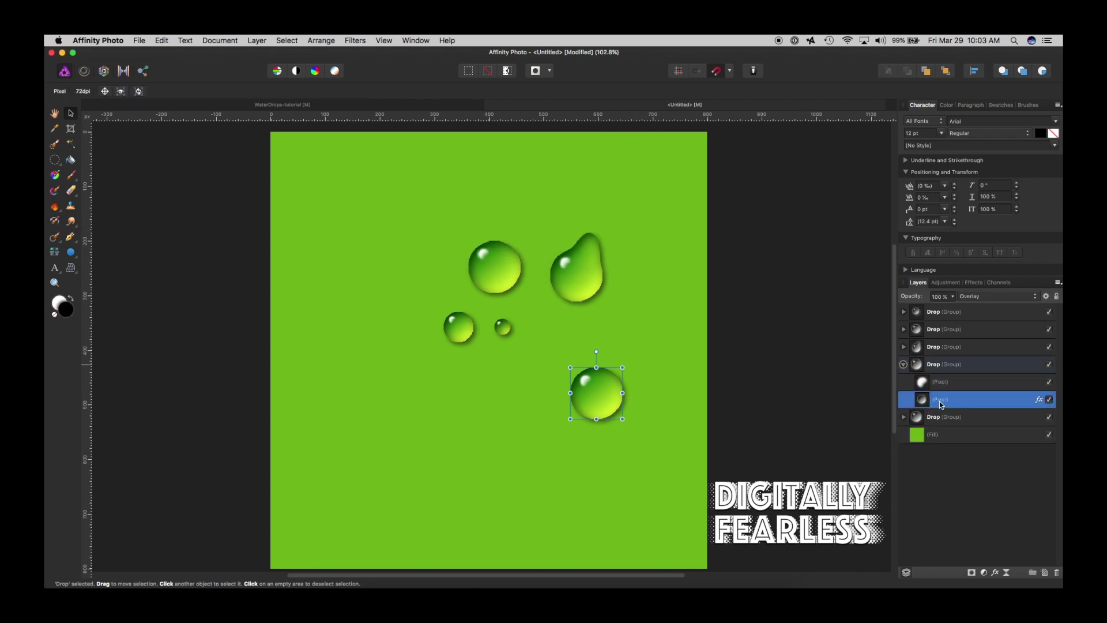
Step: Push the lower-right drop's edges with a ~95 px Liquify brush and apply
left_click(84, 72)
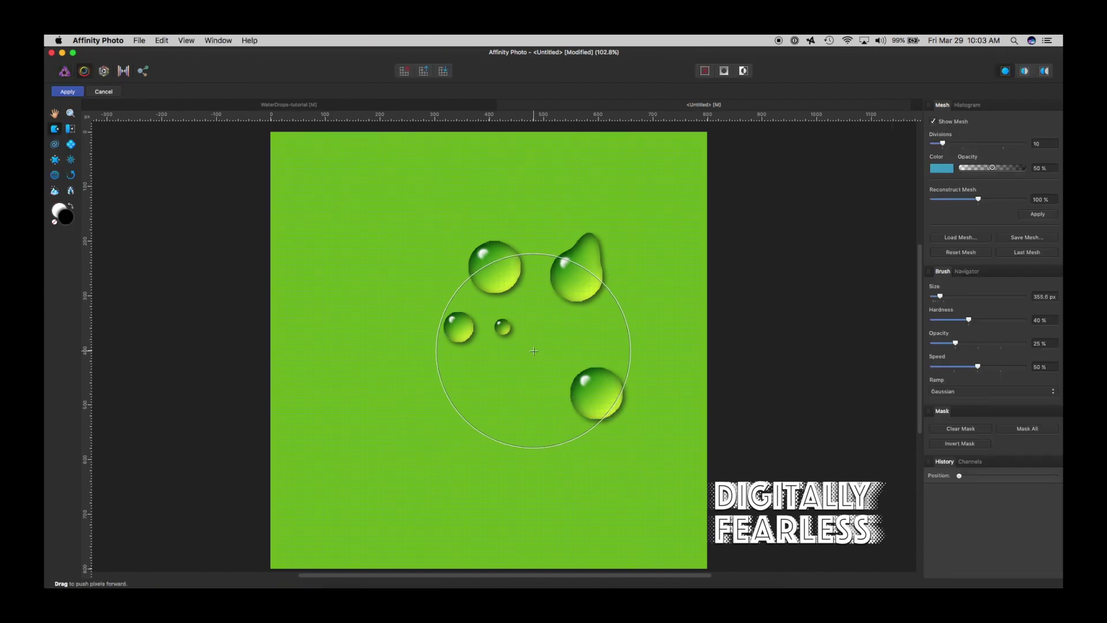
key("bracketleft")
key("bracketleft")
key("bracketleft")
key("bracketleft")
key("bracketleft")
key("bracketleft")
key("bracketleft")
key("bracketleft")
key("bracketleft")
key("bracketleft")
mouse_move(597, 397)
left_mouse_down()
mouse_move(589, 470)
mouse_move(608, 361)
mouse_move(623, 388)
mouse_move(625, 377)
mouse_move(561, 370)
mouse_move(573, 375)
left_mouse_up()
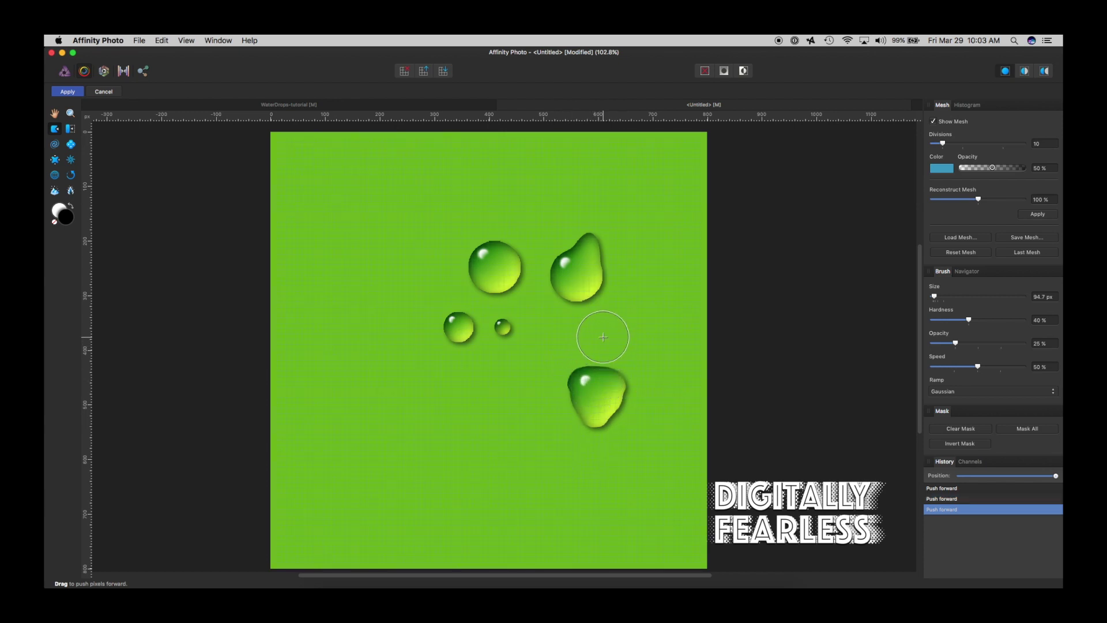
left_click_drag(606, 331, 598, 366)
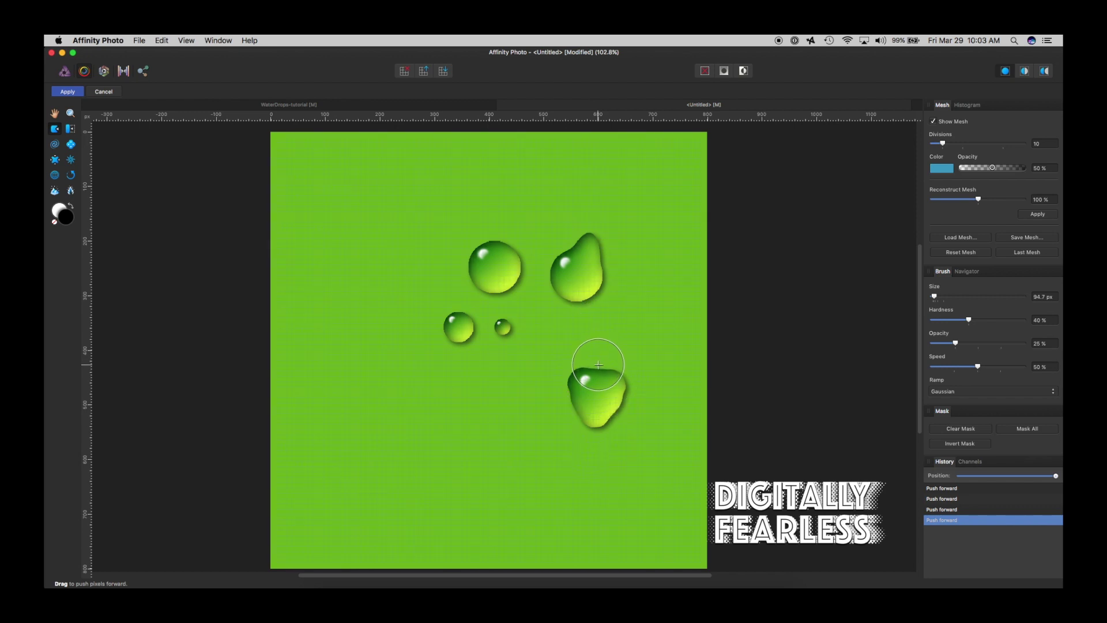
left_click(67, 91)
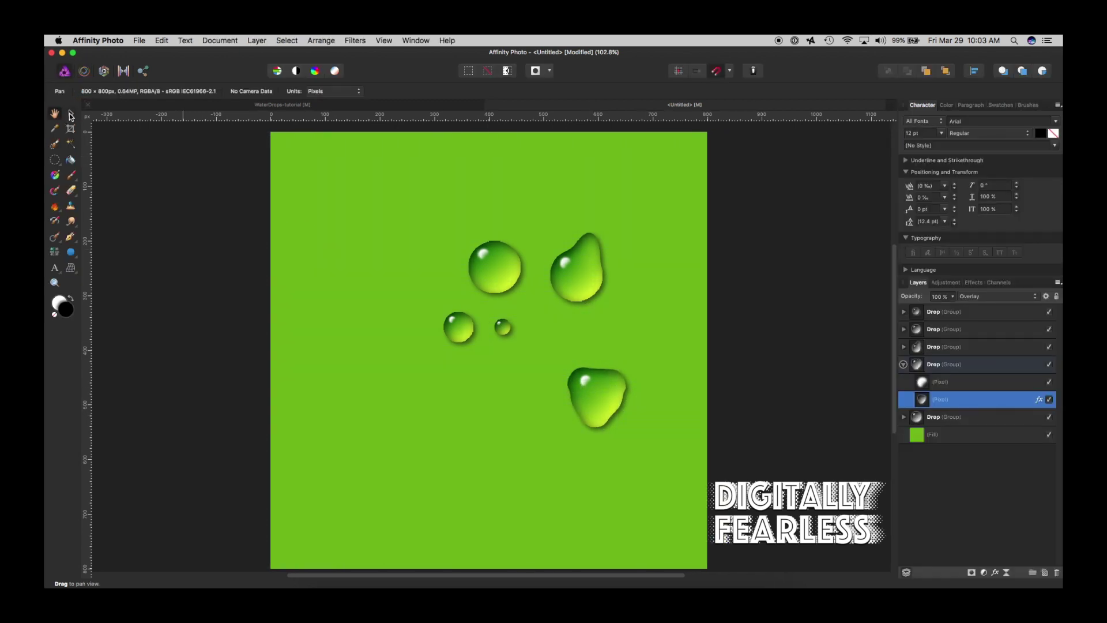
Step: Move the whole lumpy drop group to the upper left and cluster two small drops beneath it
left_click(71, 114)
left_click_drag(594, 398, 411, 227)
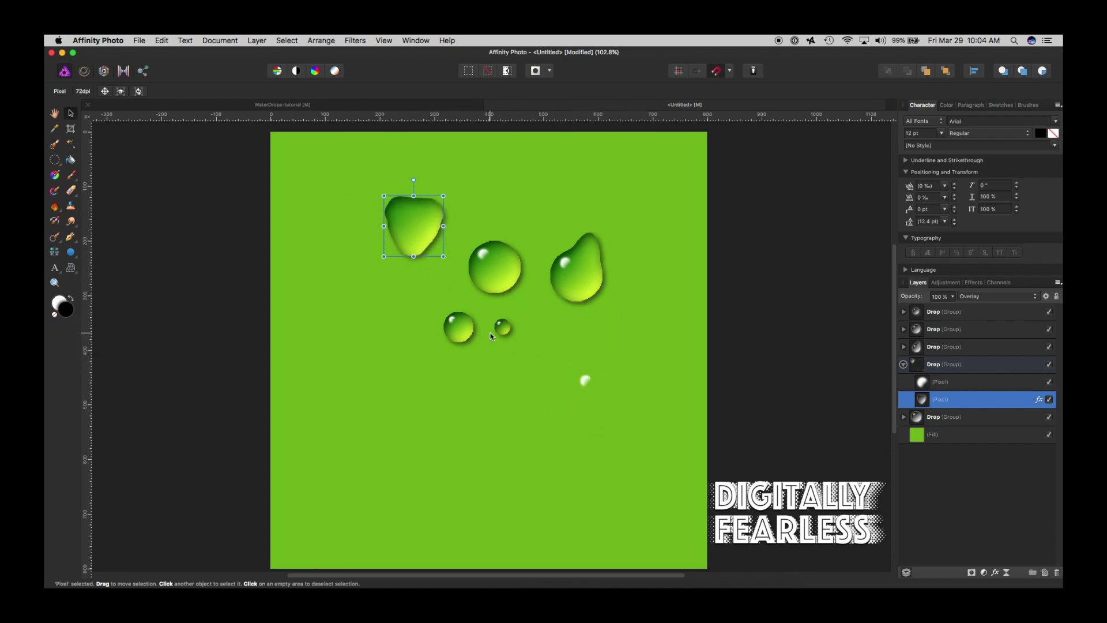
key("super+z")
left_click(957, 363)
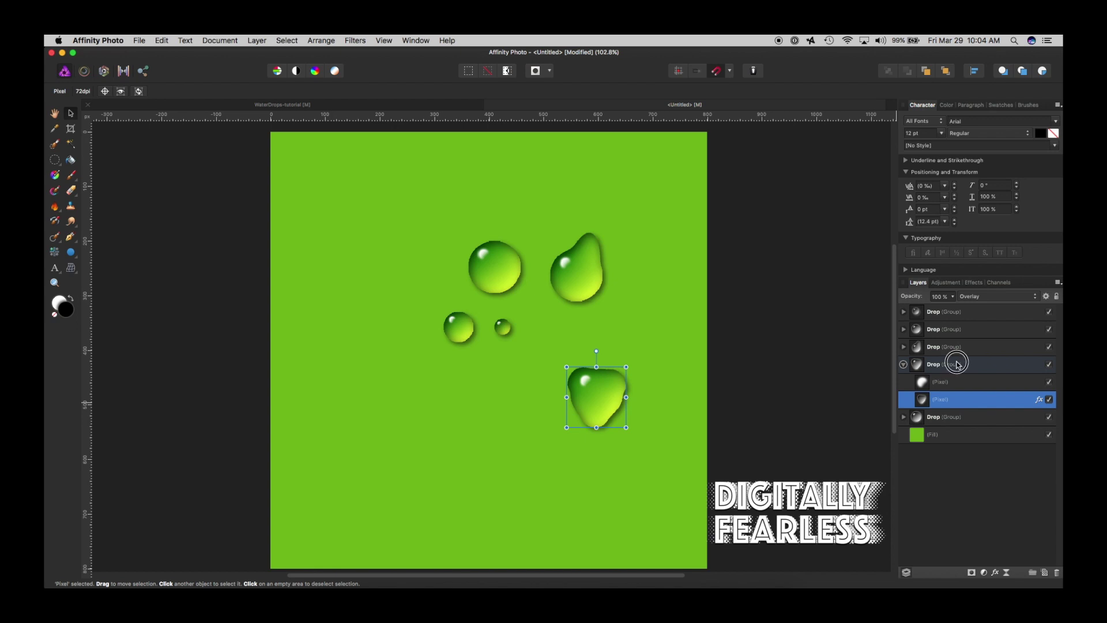
left_click_drag(595, 388, 385, 226)
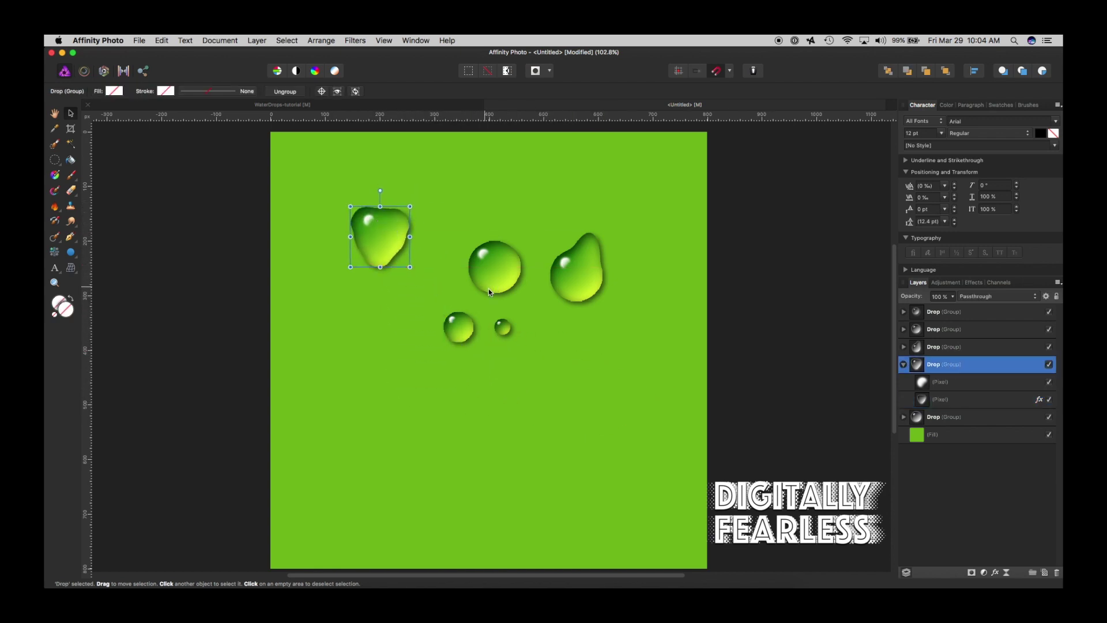
left_click_drag(508, 326, 392, 286)
left_click_drag(458, 329, 359, 314)
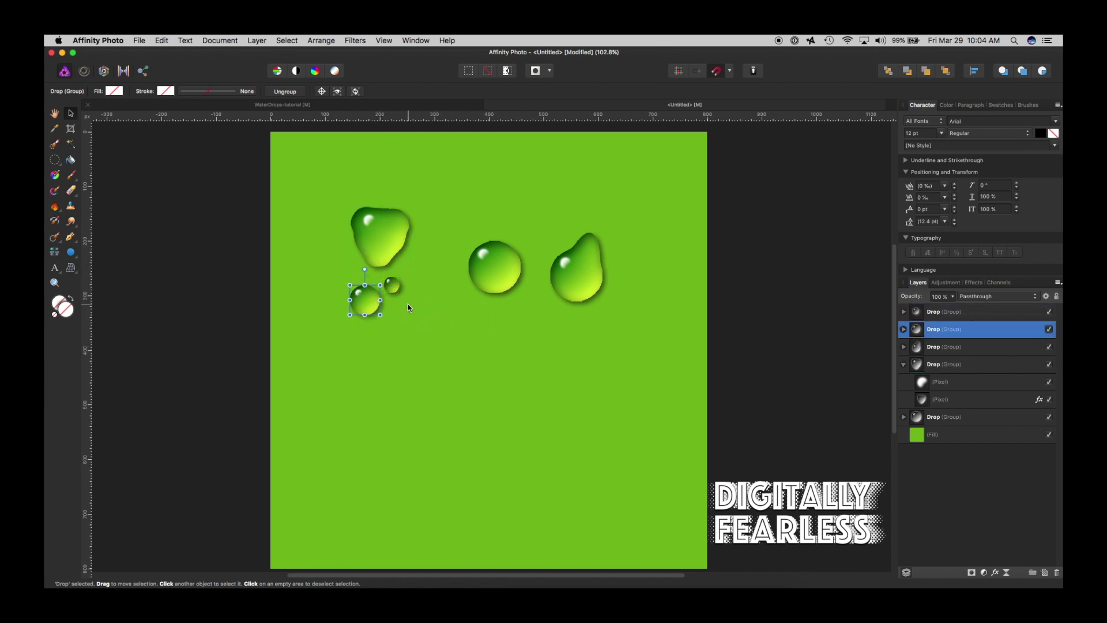